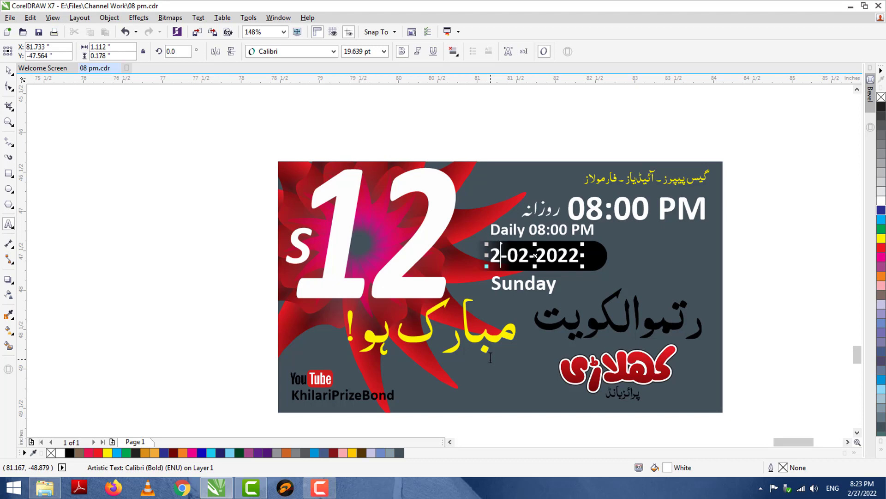
Update the banner's date to 28-02-2022 and change the weekday below it to Monday
type("8")
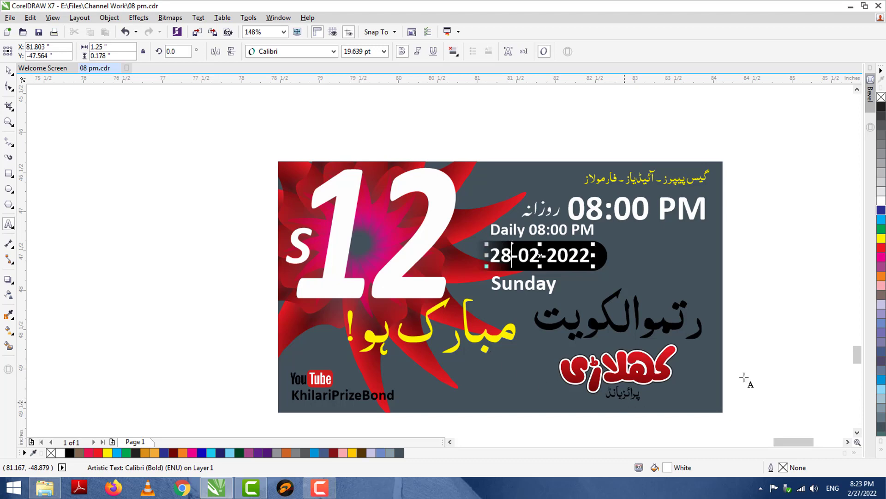
double_click(546, 279)
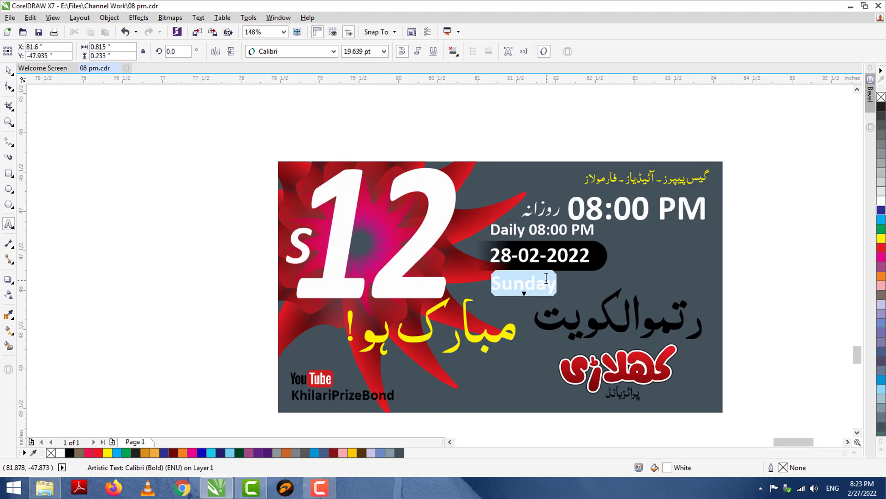
type("Mon")
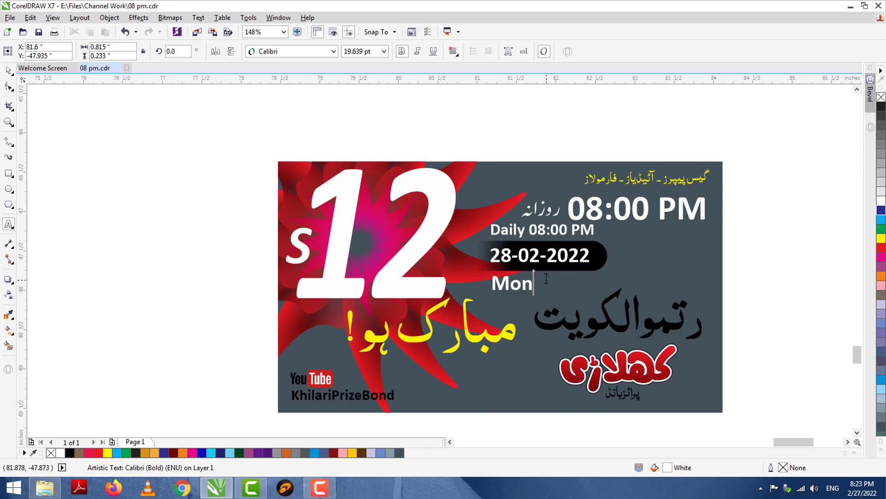
type("day")
scroll(369, 258, "down", 6)
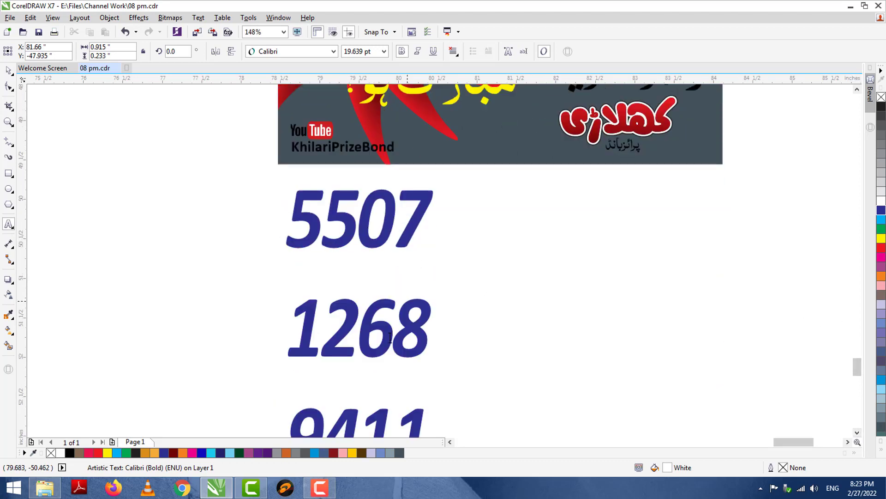
left_click(857, 433)
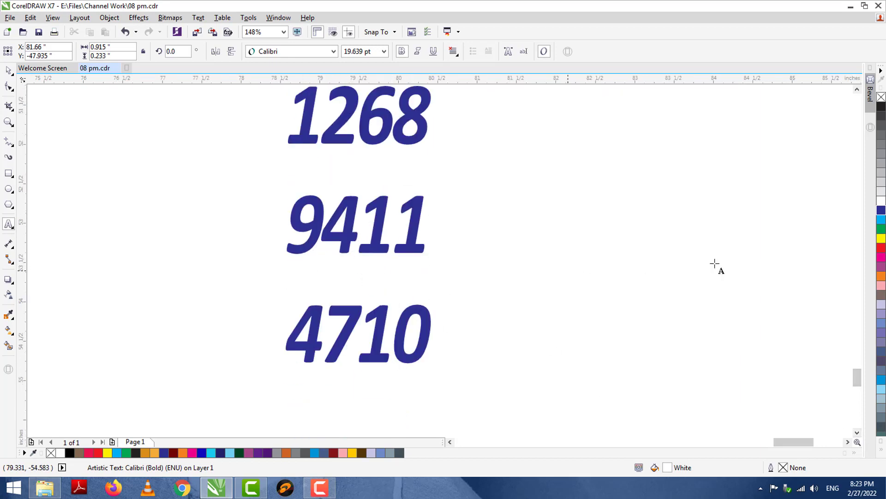
left_click(857, 89)
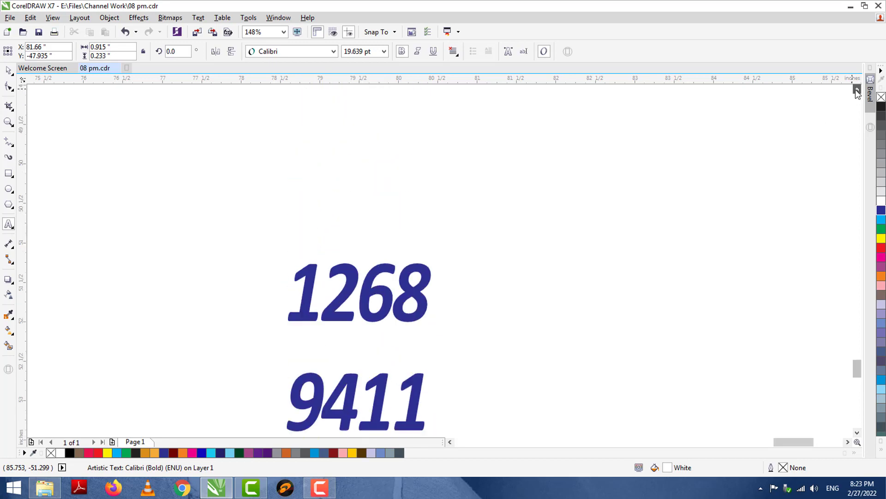
left_click(858, 89)
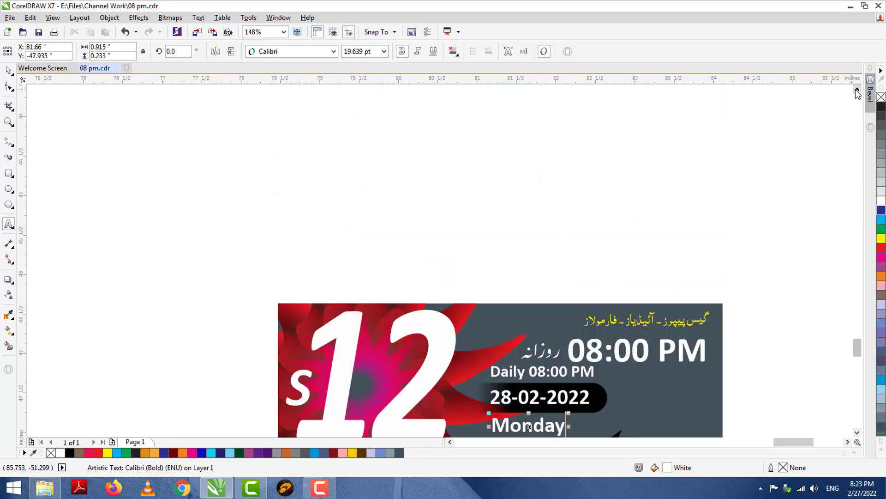
left_click(857, 89)
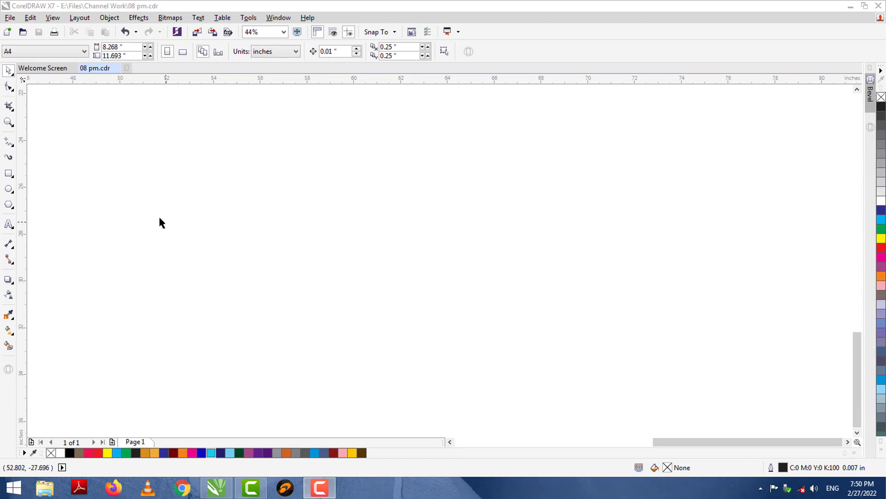
Draw a tall narrow ellipse about 1.07 in wide and 3.08 in high in the empty workspace
left_click(9, 192)
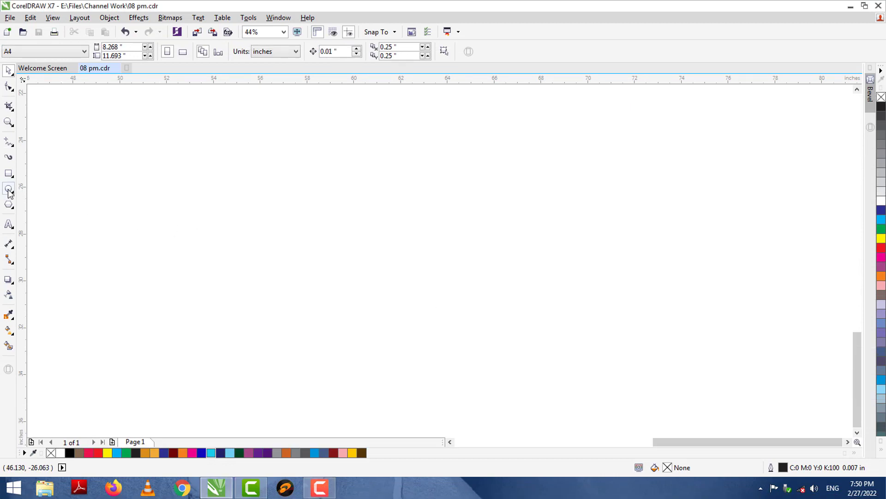
mouse_move(348, 212)
left_mouse_down()
mouse_move(354, 264)
mouse_move(375, 287)
left_mouse_up()
left_click(8, 70)
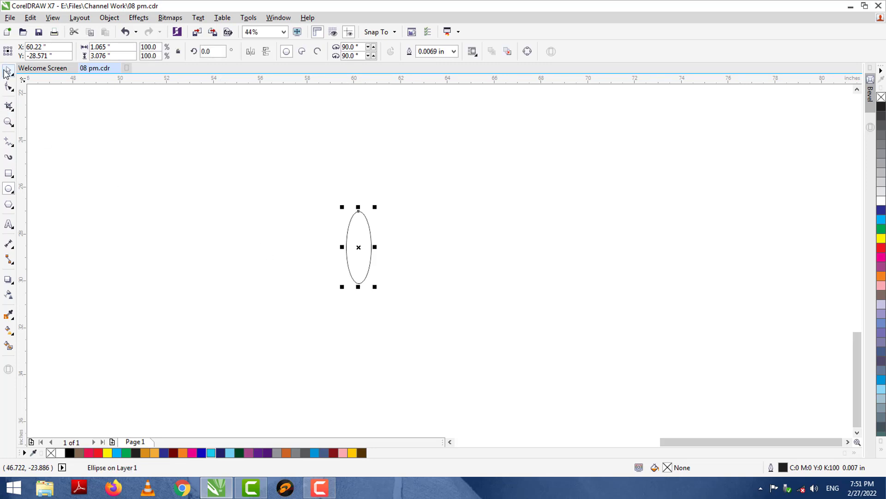
scroll(393, 249, "up", 2)
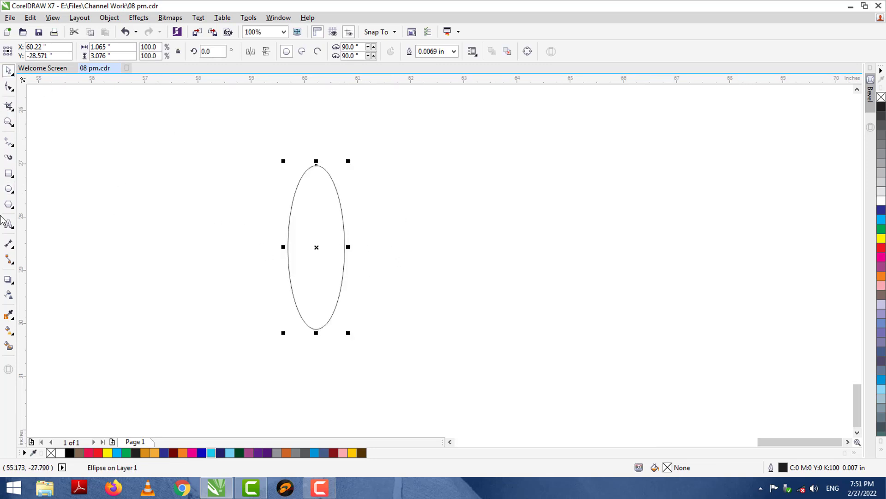
Convert the ellipse to curves and bend its upper-left side inward to form a hooked petal about 1.21 by 3.29 in
left_click(9, 87)
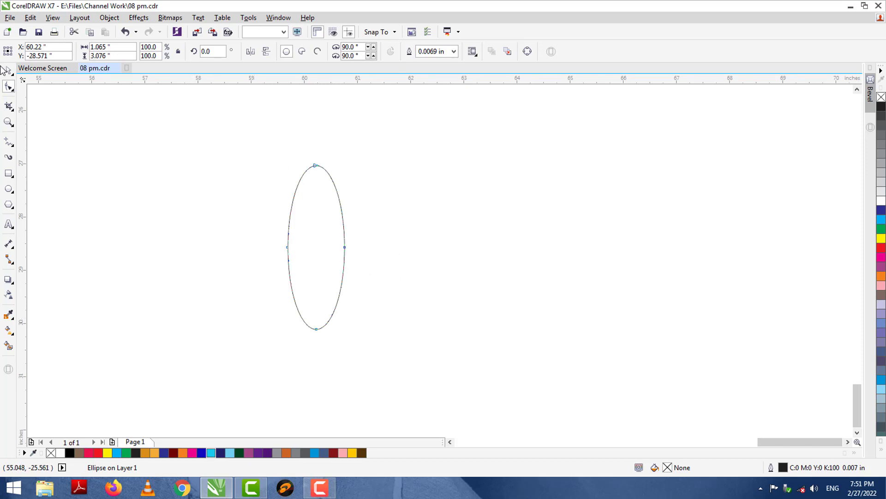
key("ctrl+q")
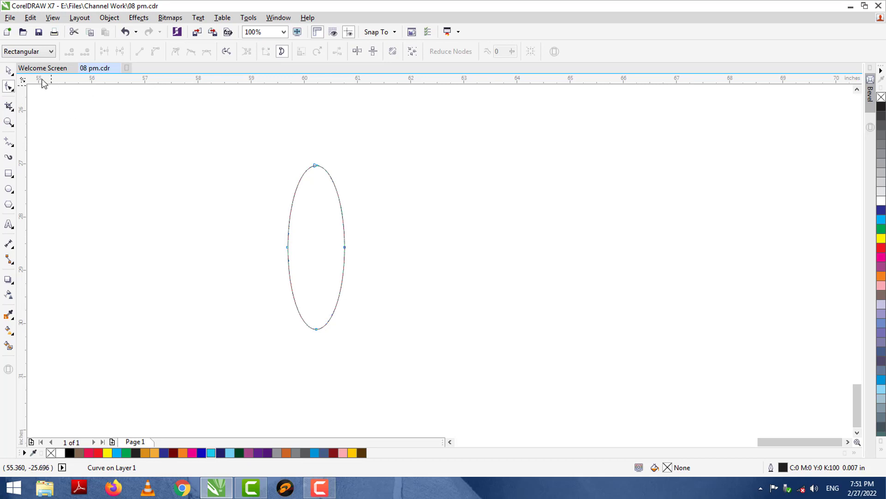
left_click(8, 71)
left_click(8, 87)
left_click_drag(338, 300, 397, 358)
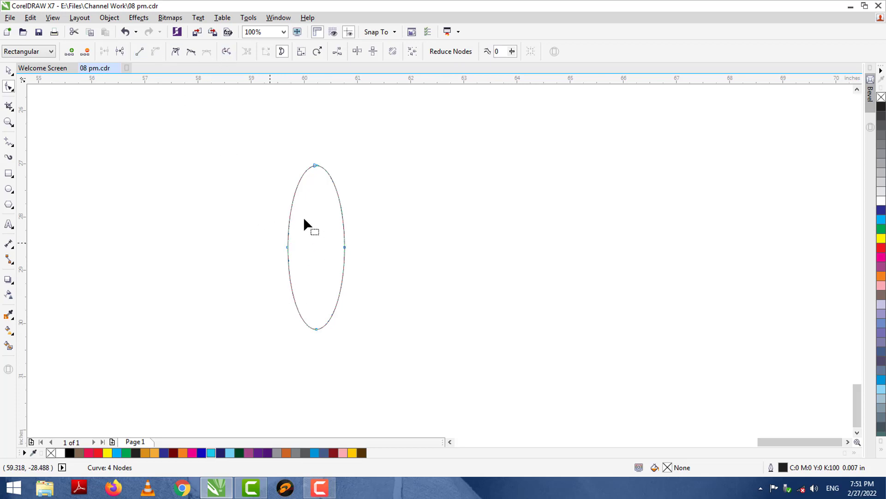
left_click_drag(298, 191, 312, 222)
left_click(9, 70)
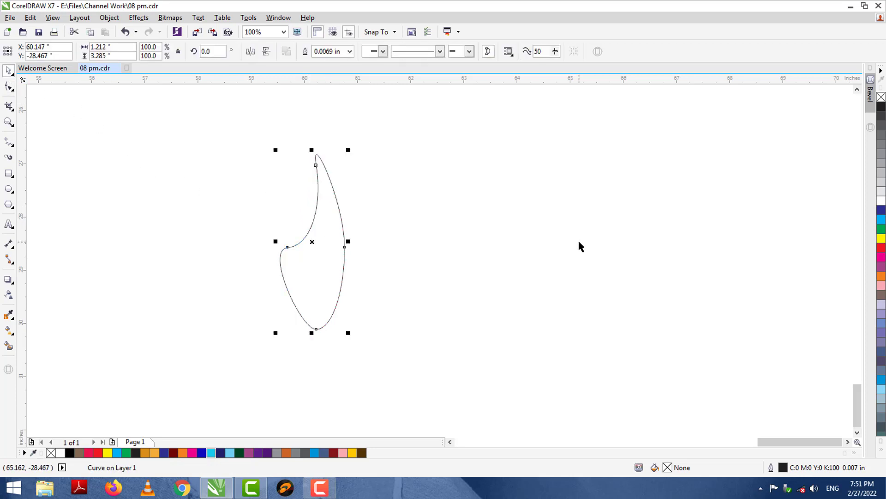
Fill the petal with red and change the fill to an elliptical fountain fill
left_click(881, 248)
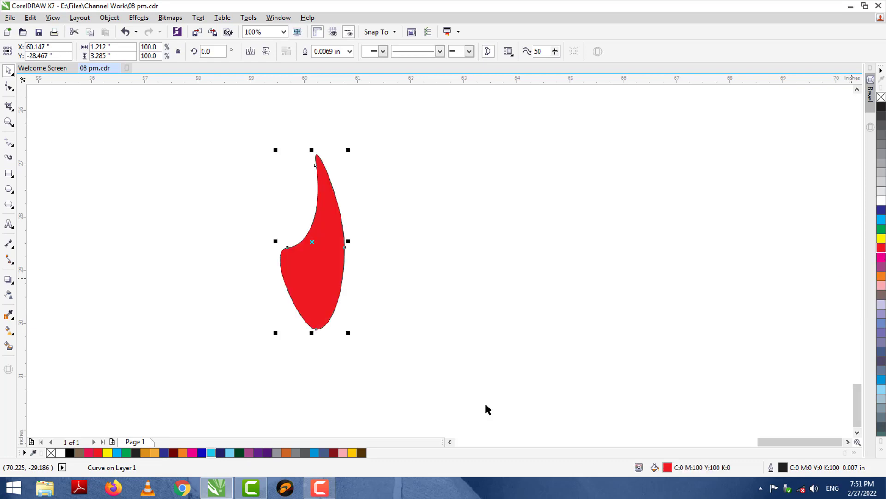
double_click(695, 469)
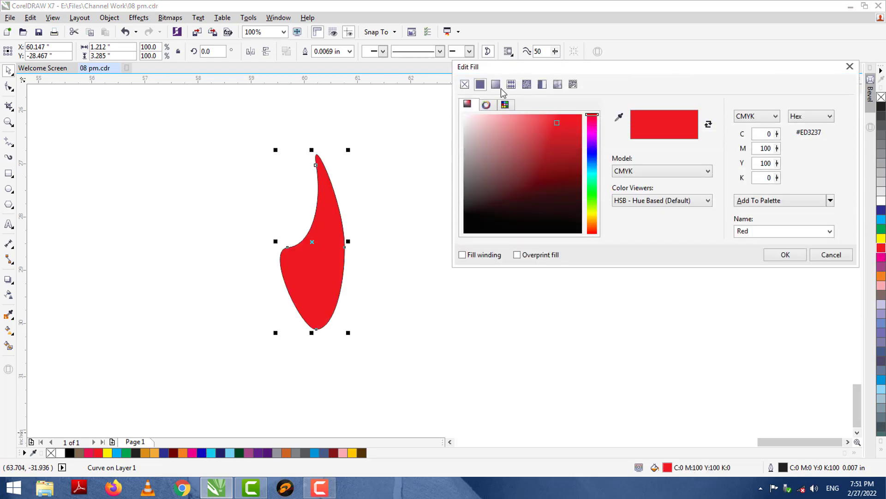
left_click(501, 87)
left_click(637, 127)
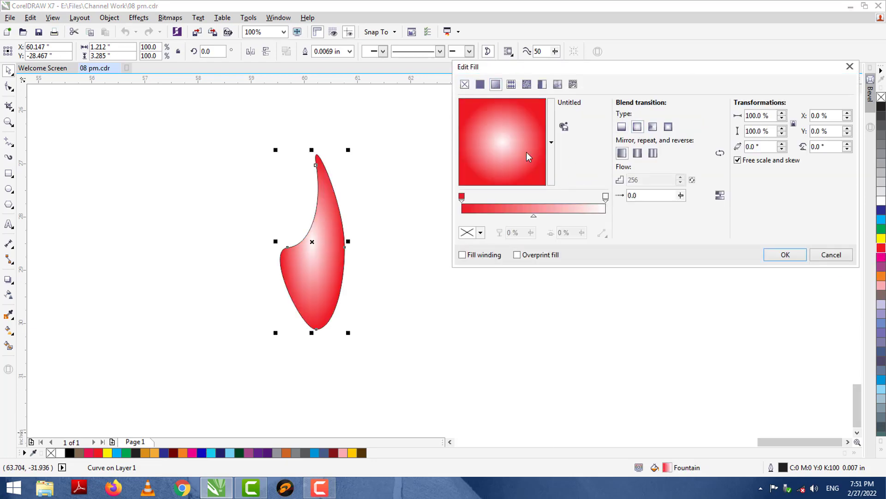
Set the fountain fill's centre colour to dark red, keeping red at the outer edge, and apply the fill
left_click(462, 196)
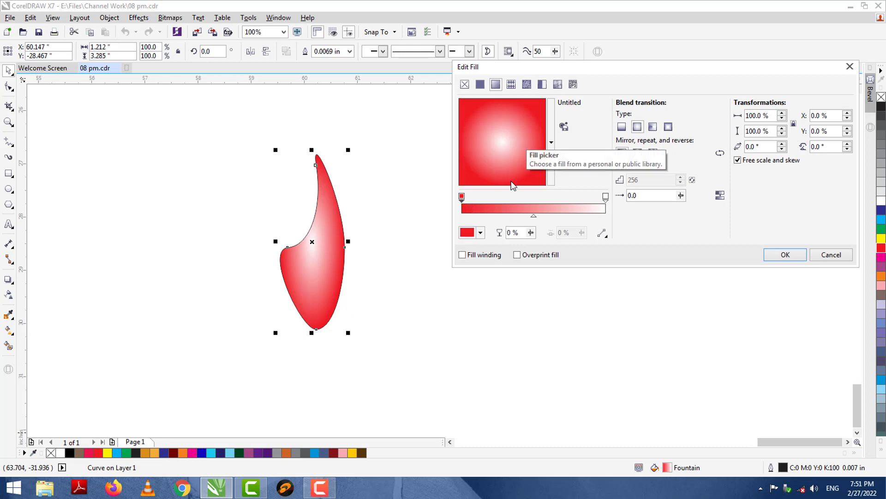
left_click(606, 197)
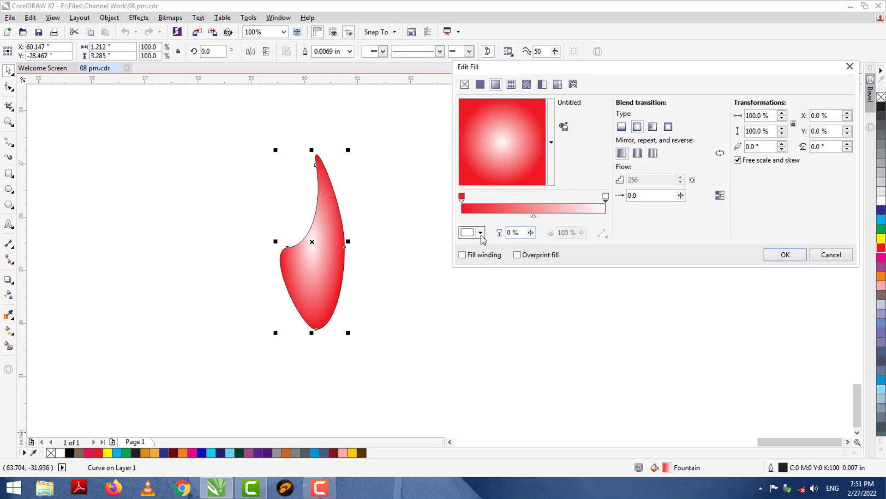
left_click(481, 232)
left_click(512, 303)
left_click_drag(512, 304, 512, 319)
left_click(697, 241)
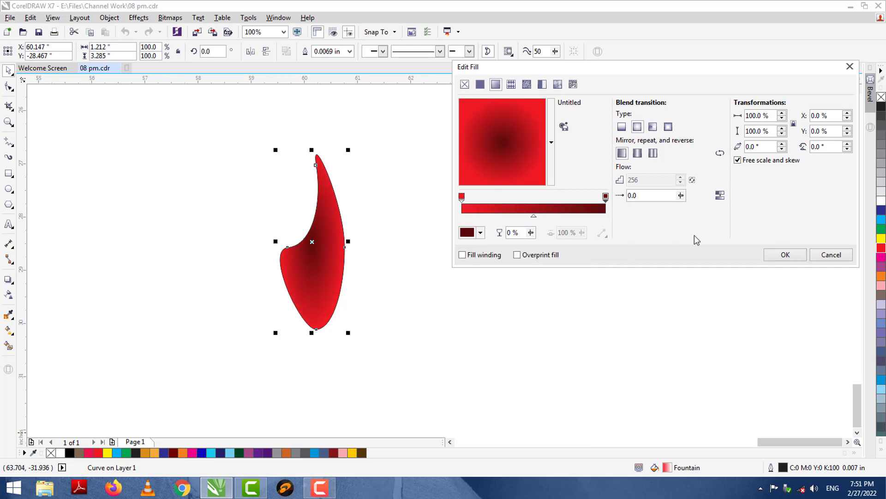
left_click(786, 254)
Remove the petal's outline and move the petal to about X 61.14 in, Y -28.03 in
left_click(337, 210)
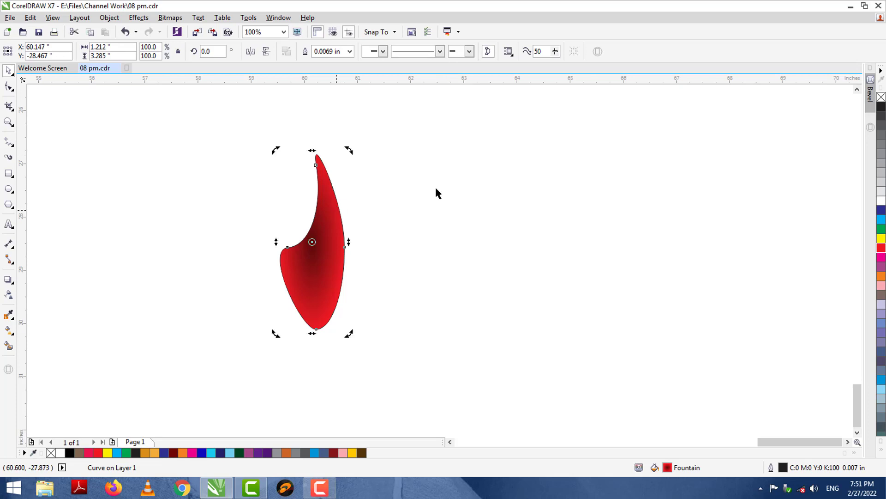
right_click(881, 97)
left_click(532, 178)
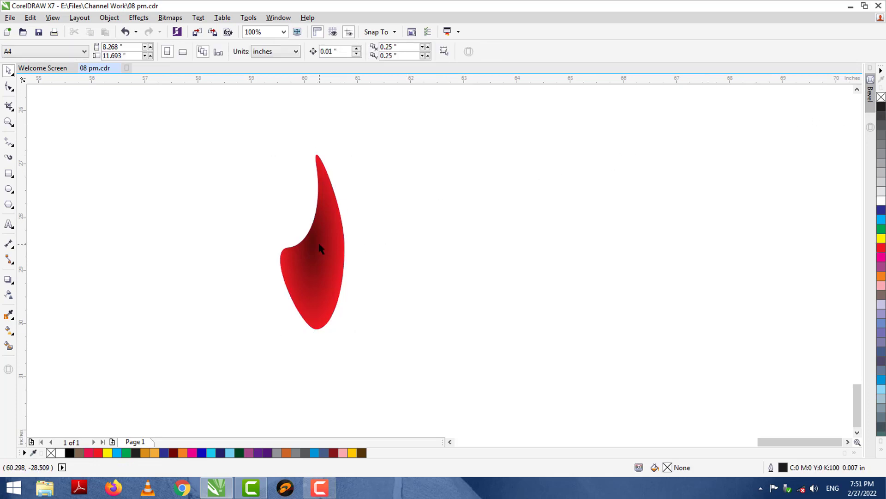
left_click(321, 248)
left_click_drag(320, 248, 373, 223)
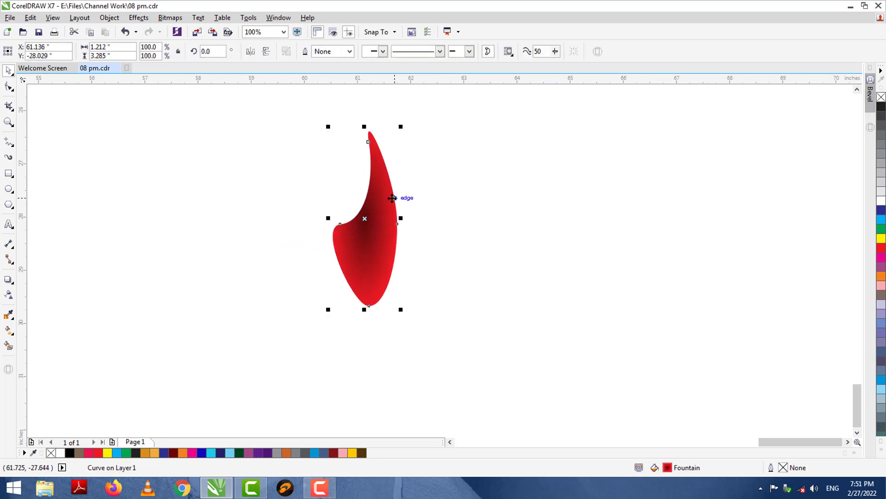
Apply a linear transparency to the petal that fades from opaque at its middle to 100% near its base
left_click(9, 294)
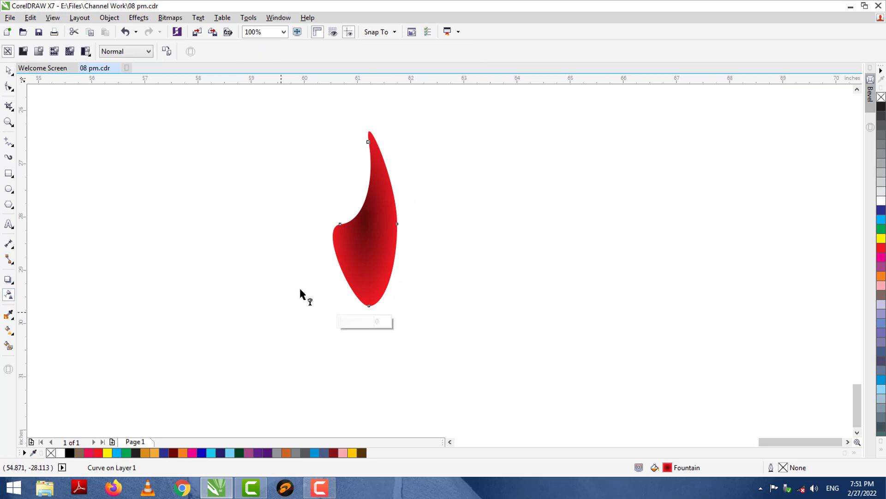
left_click_drag(376, 209, 358, 280)
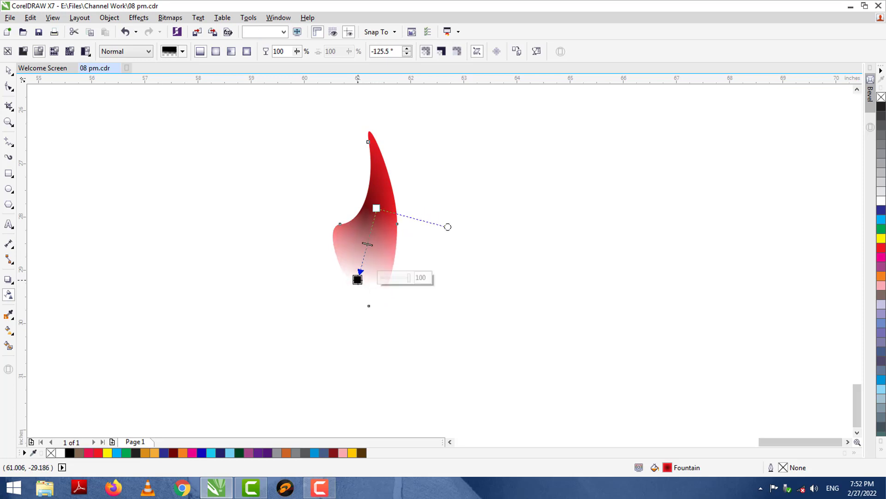
left_click(10, 71)
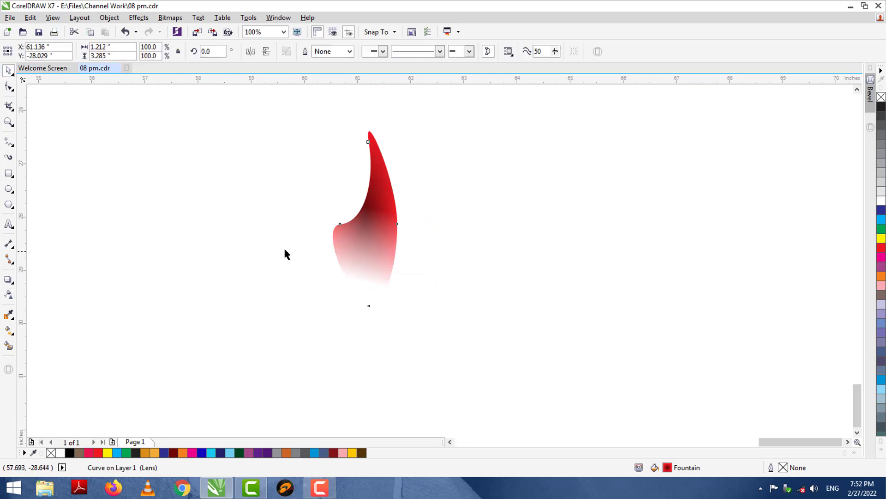
Make a copy of the petal rotated about its bottom tip to about 335.8°, and repeat the duplication around the full circle
left_click(362, 228)
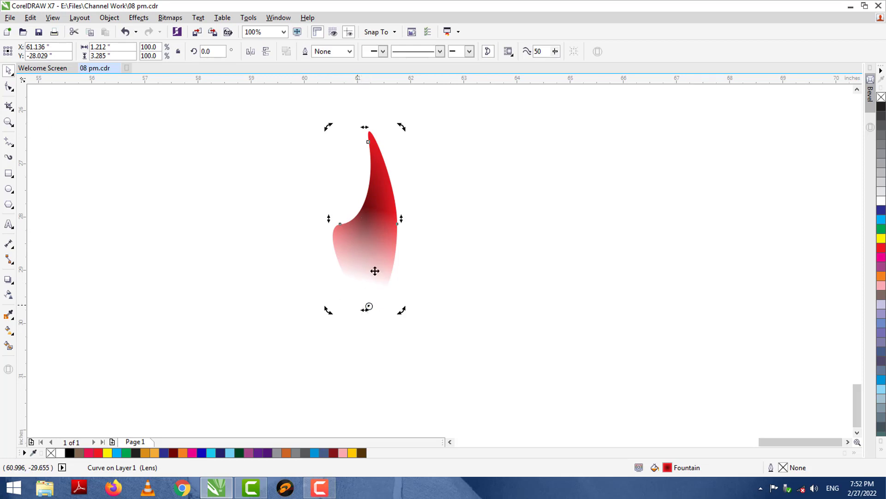
left_click_drag(401, 129, 461, 173)
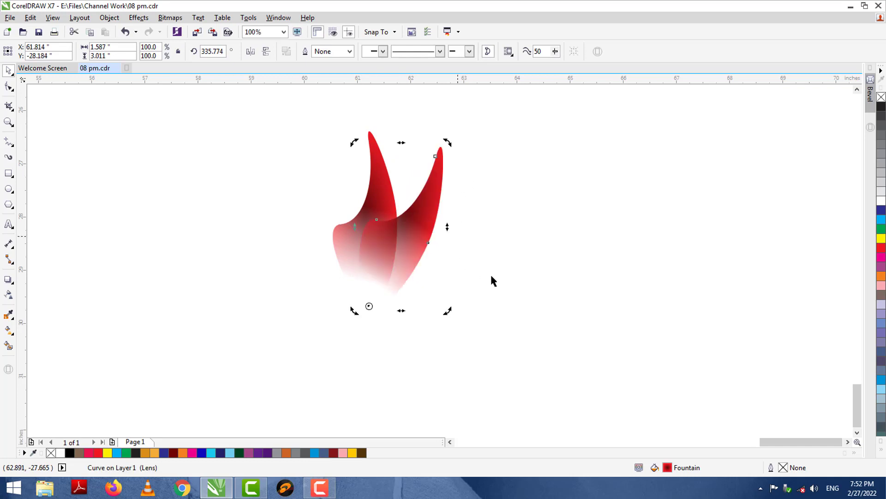
key("ctrl+r")
key("ctrl+r")
key("ctrl+r")
key("ctrl+r")
key("ctrl+r")
key("ctrl+r")
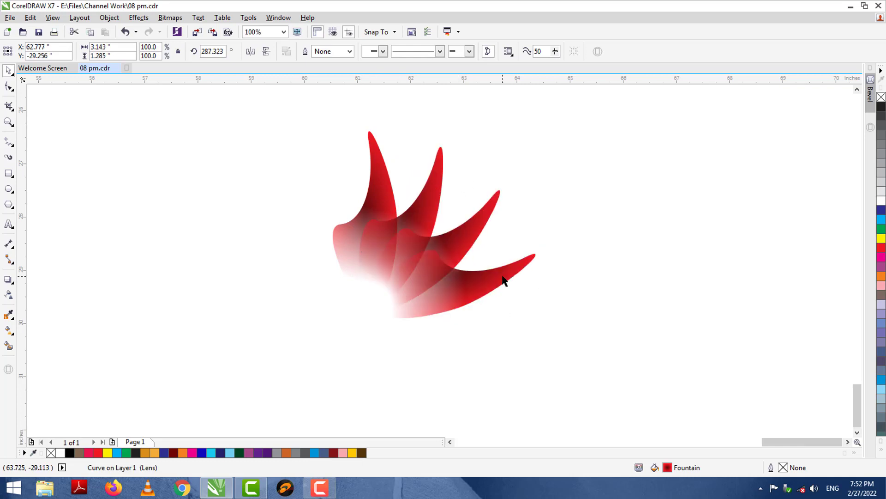
key("ctrl+r")
key("ctrl+r")
key("ctrl+r")
key("ctrl+r")
key("ctrl+r")
key("ctrl+r")
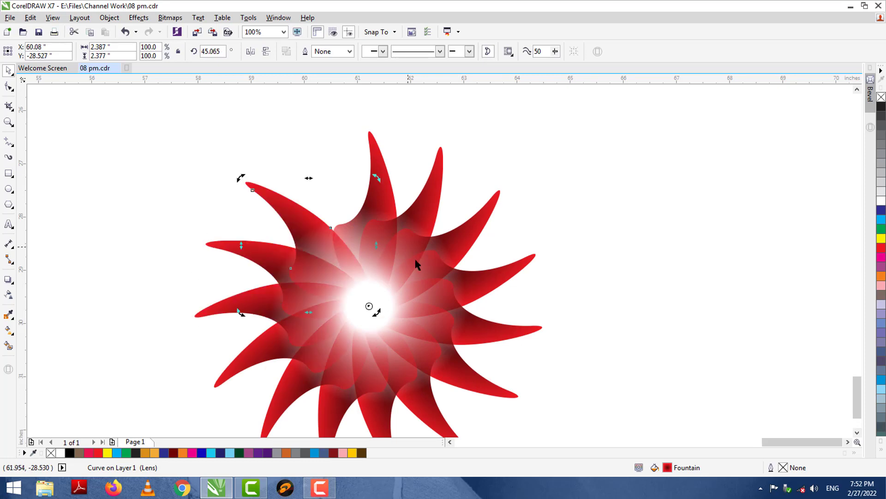
Select all the petals of the flower and rotate them together about their common centre
scroll(404, 261, "down", 1)
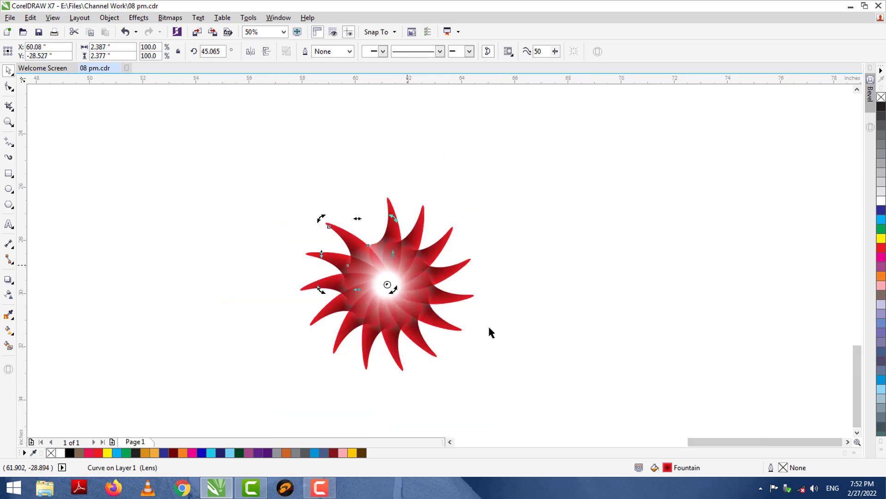
left_click(515, 340)
left_click_drag(484, 365, 411, 196)
left_click(405, 319)
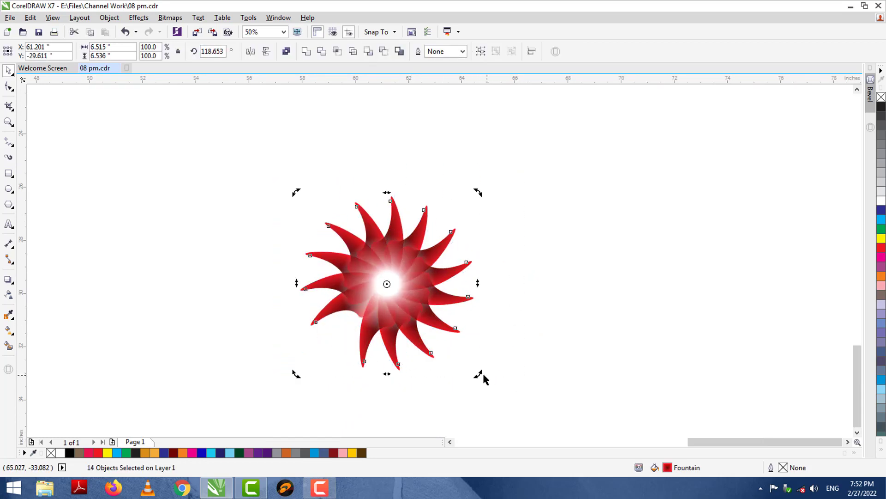
left_click_drag(483, 372, 510, 326)
left_click(297, 342)
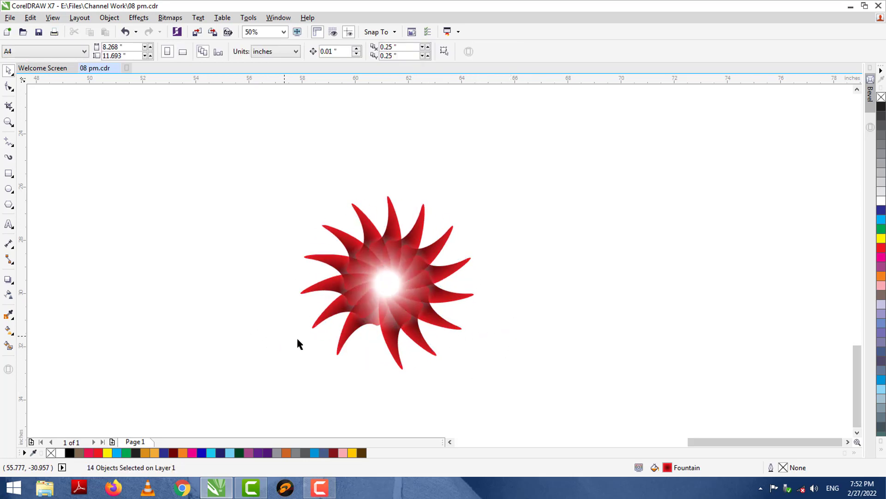
scroll(416, 366, "up", 2)
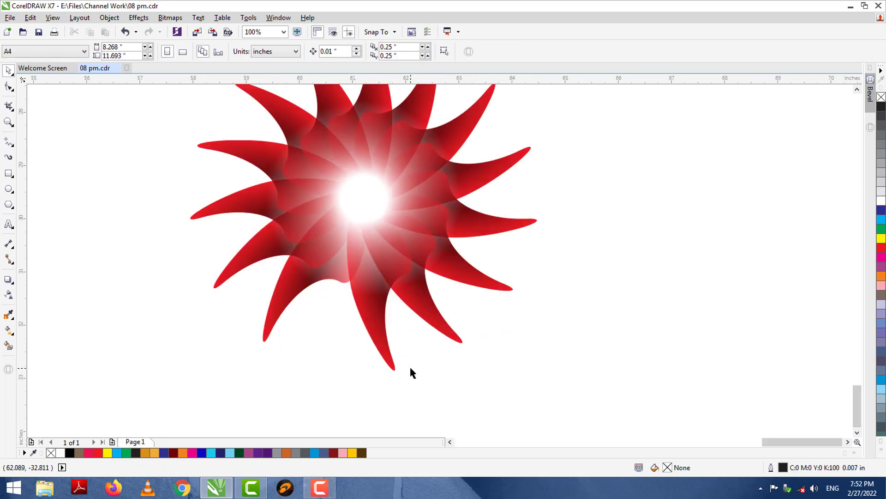
Draw a closed wavy freehand stem about 5.47 × 3.01 in below the flower, filled green without an outline
left_click(8, 142)
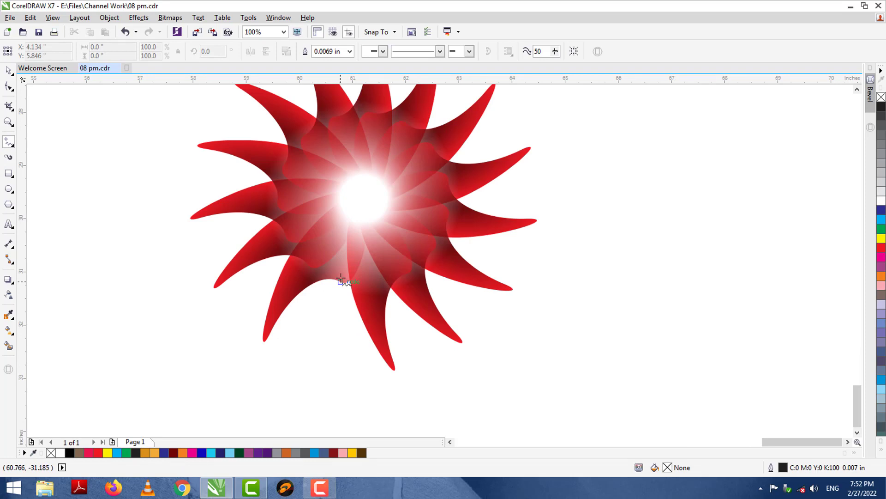
mouse_move(341, 279)
left_mouse_down()
mouse_move(241, 394)
mouse_move(53, 431)
mouse_move(107, 431)
mouse_move(255, 403)
mouse_move(329, 333)
mouse_move(341, 278)
left_mouse_up()
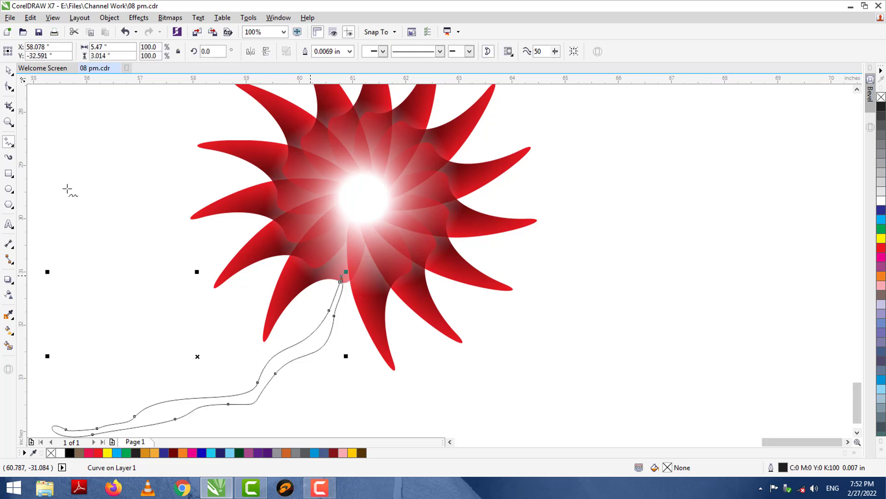
left_click(8, 70)
left_click(881, 229)
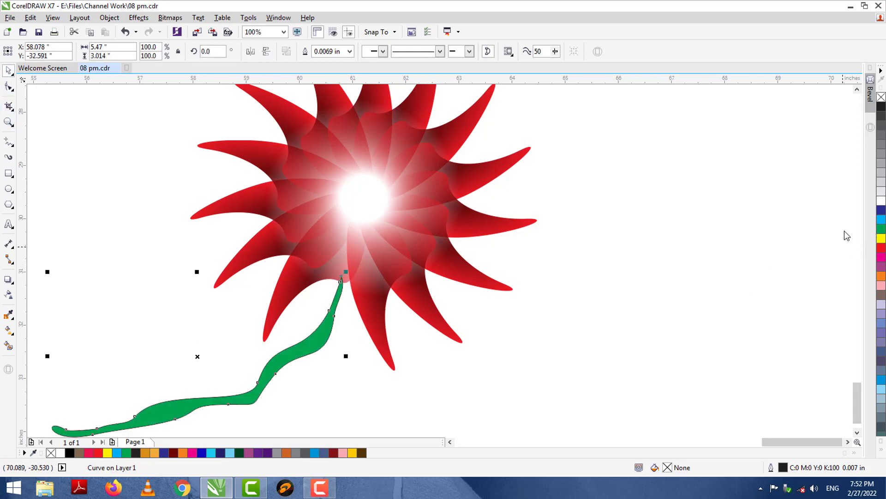
right_click(881, 97)
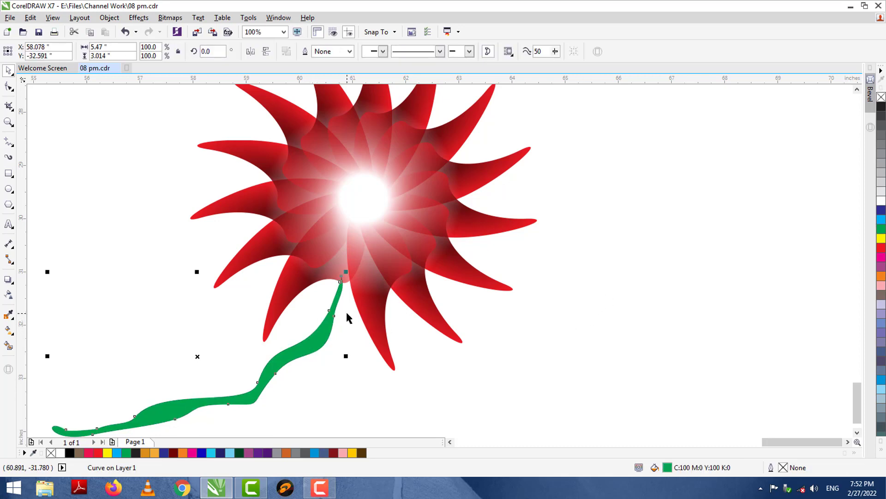
Move the green stem to about X 58.24 in, Y -32.68 in so its tip meets the flower's lower petals
mouse_move(306, 340)
left_mouse_down()
mouse_move(291, 330)
mouse_move(287, 339)
mouse_move(312, 345)
left_mouse_up()
scroll(341, 297, "up", 2)
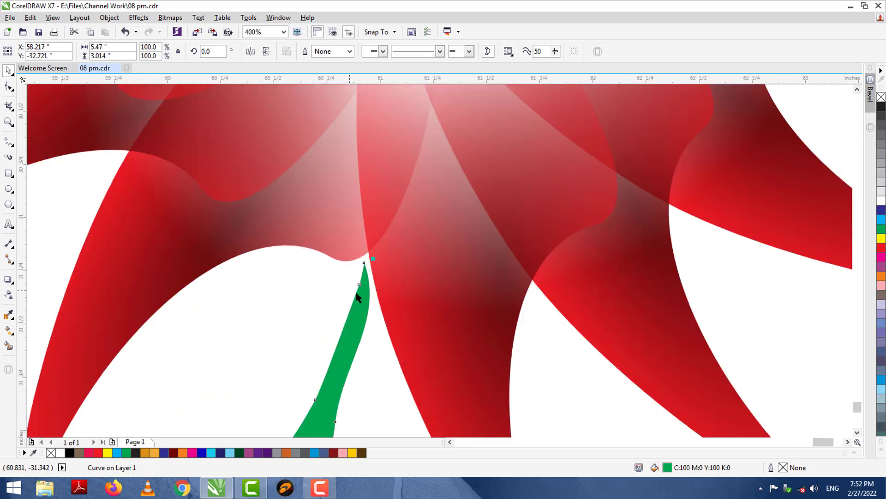
left_click_drag(358, 277, 375, 271)
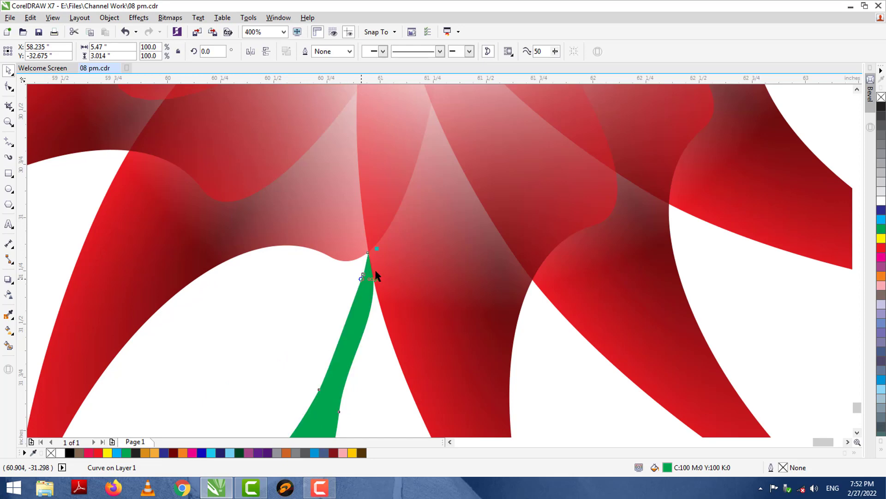
scroll(375, 271, "up", 1)
scroll(375, 271, "down", 2)
scroll(376, 270, "down", 2)
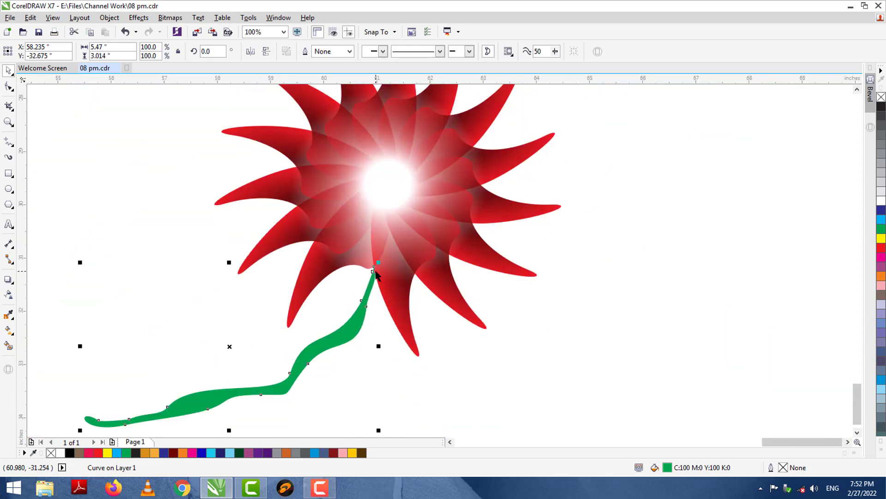
scroll(376, 276, "down", 1)
left_click(230, 225)
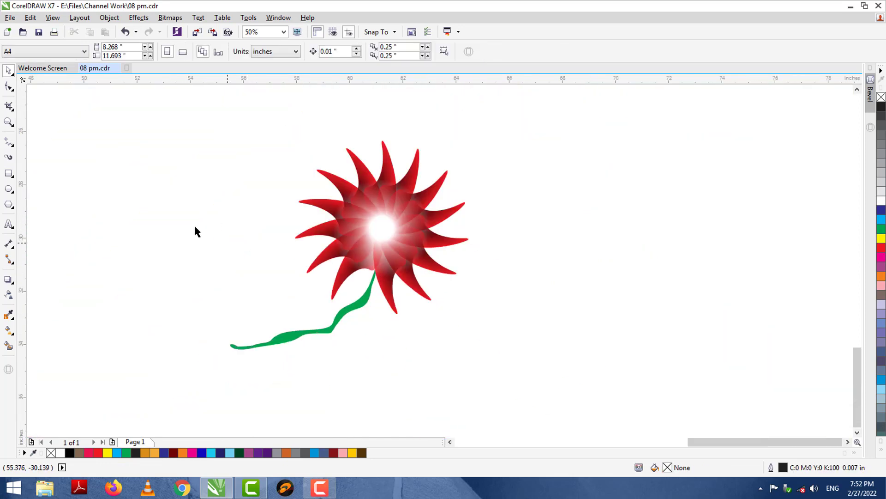
Group the flower and its stem, and move the group to about X 57.78 in, Y -30.69 in
left_click_drag(149, 124, 520, 398)
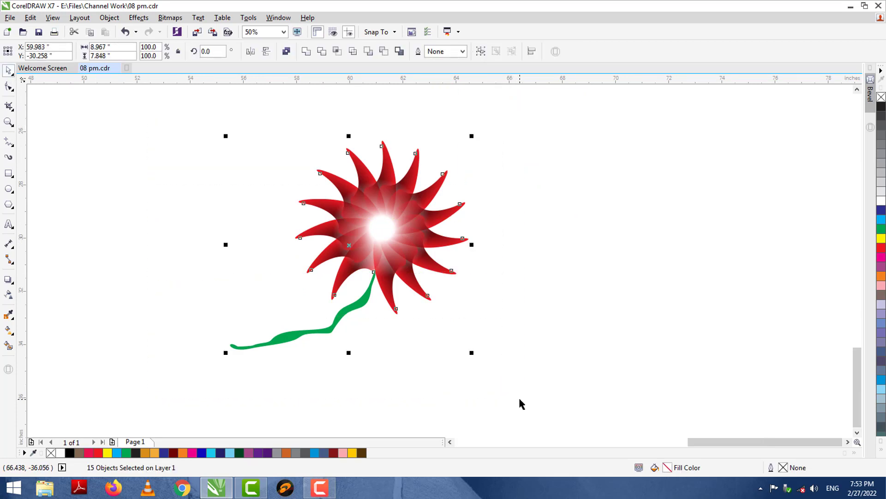
key("ctrl+g")
left_click_drag(390, 229, 331, 240)
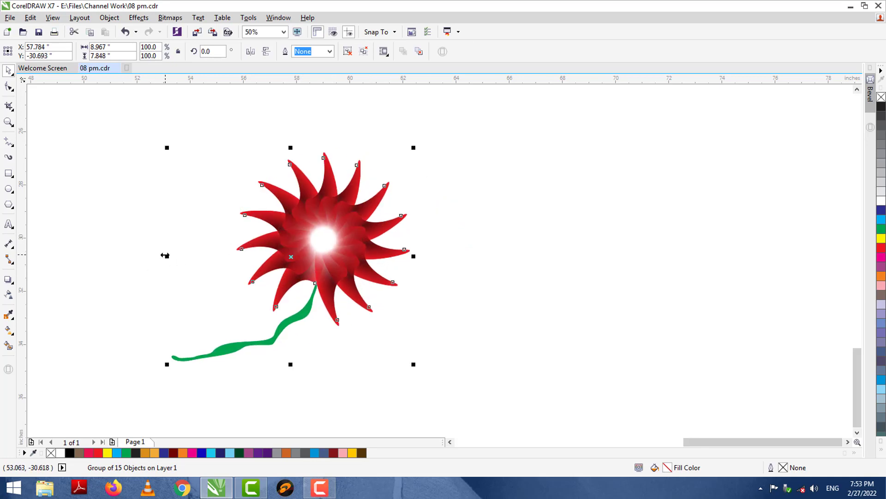
Create a horizontally mirrored copy of the flower group to its right, leaving a small gap between the two flowers
left_click_drag(165, 255, 425, 279)
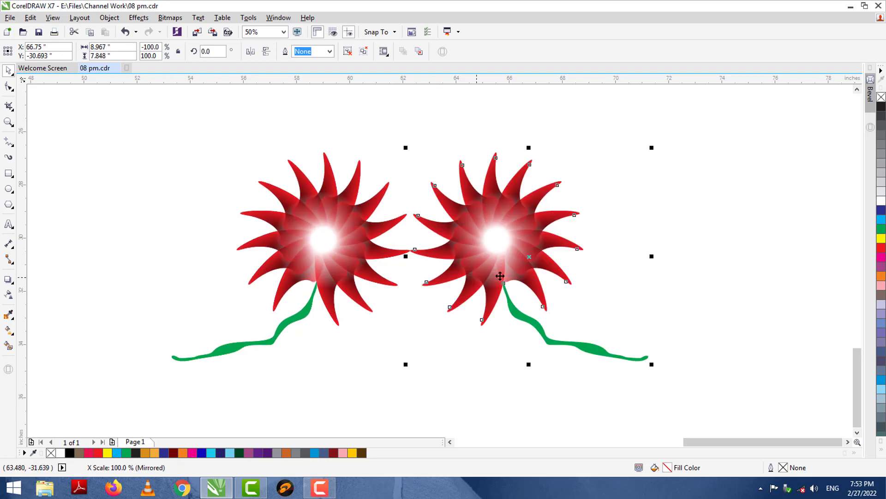
left_click(433, 123)
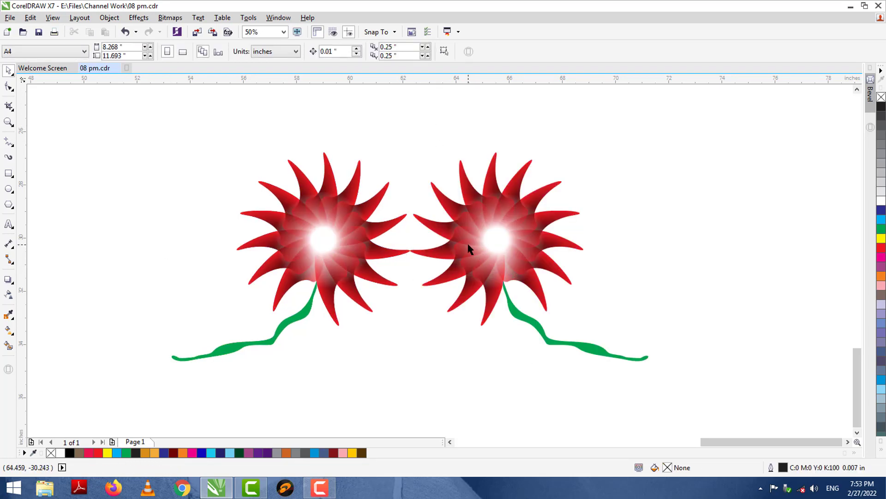
left_click_drag(472, 249, 475, 251)
left_click(455, 324)
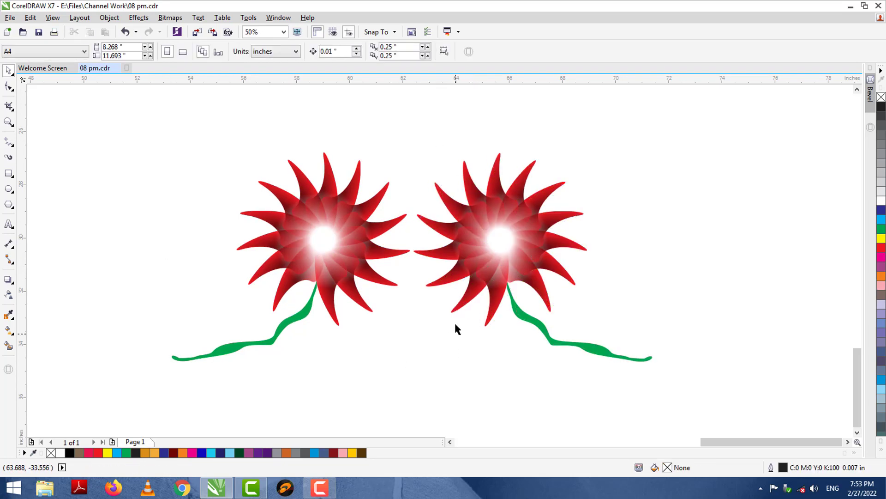
Place a copy of the left flower group below at about X 59.49 in, Y -37.96 in, and ungroup it
left_click(320, 272)
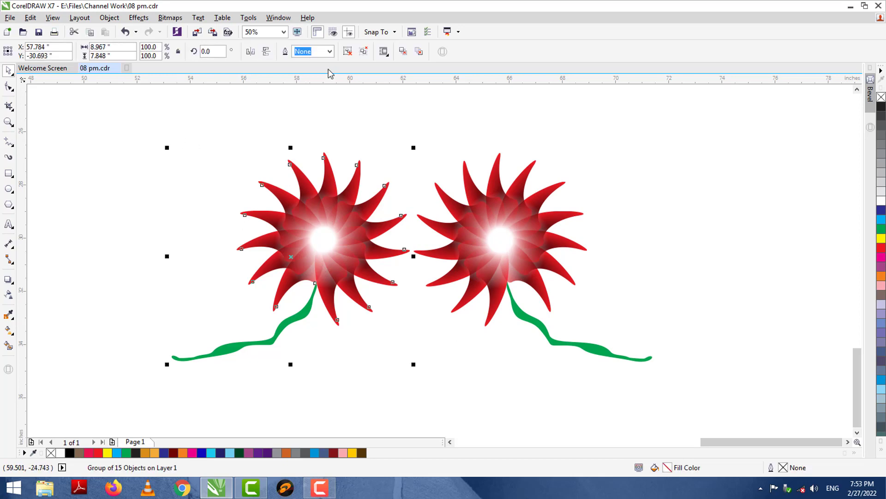
left_click(856, 433)
left_click_drag(350, 157, 395, 346)
left_click(349, 51)
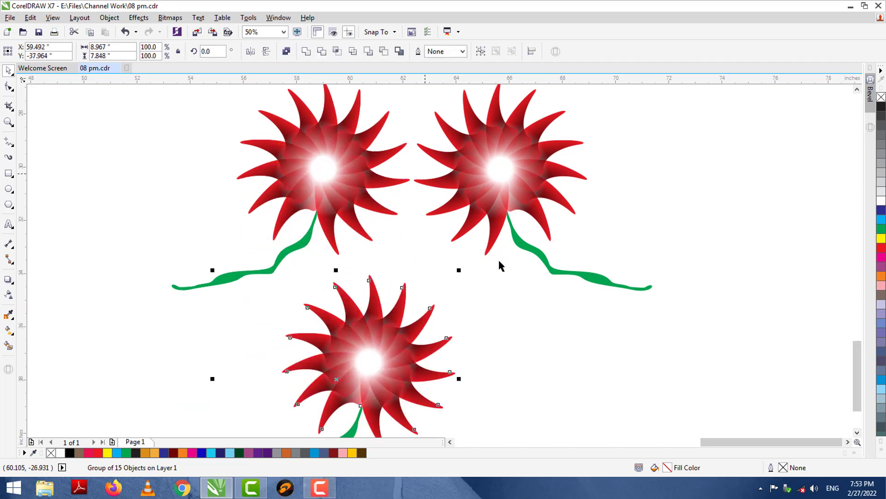
left_click(667, 376)
Delete the stem of the lower flower copy and group its petals
left_click(857, 433)
left_click(856, 433)
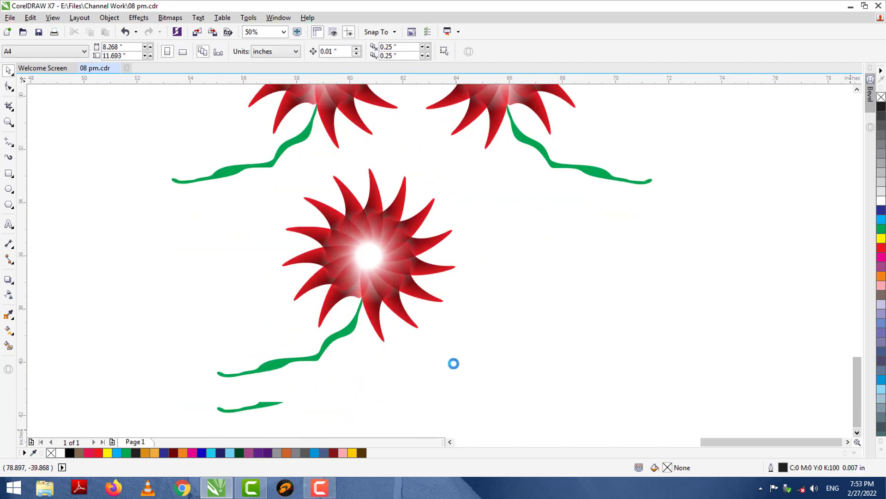
left_click(300, 361)
key("Delete")
left_click_drag(243, 375, 512, 152)
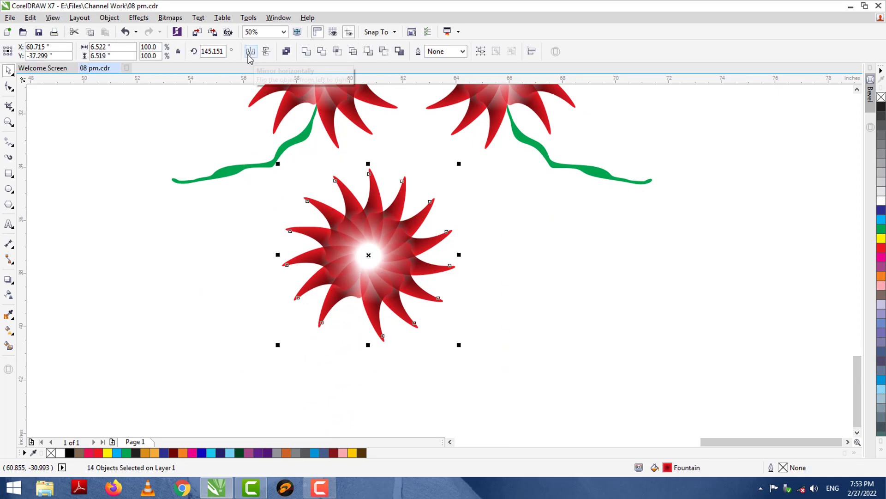
key("ctrl+g")
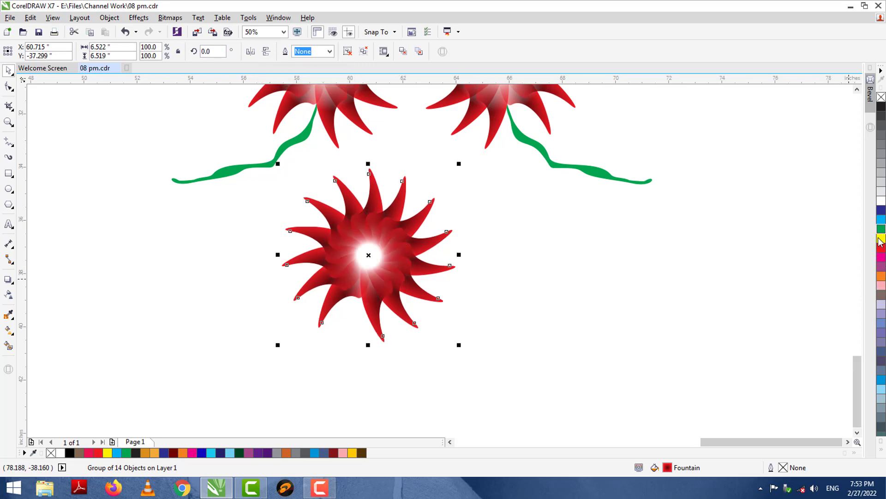
Fill an in-place duplicate of the lower petal group with magenta and scale it about its centre to 43.3%
left_click(881, 257)
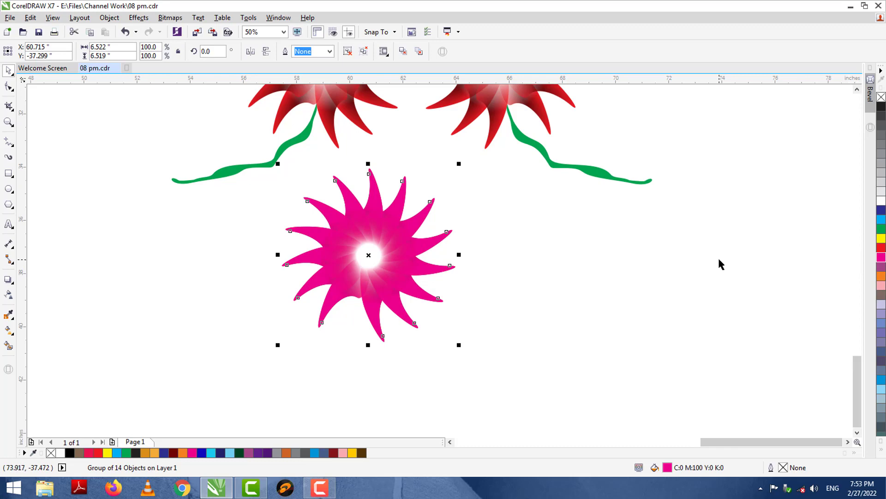
key("ctrl+z")
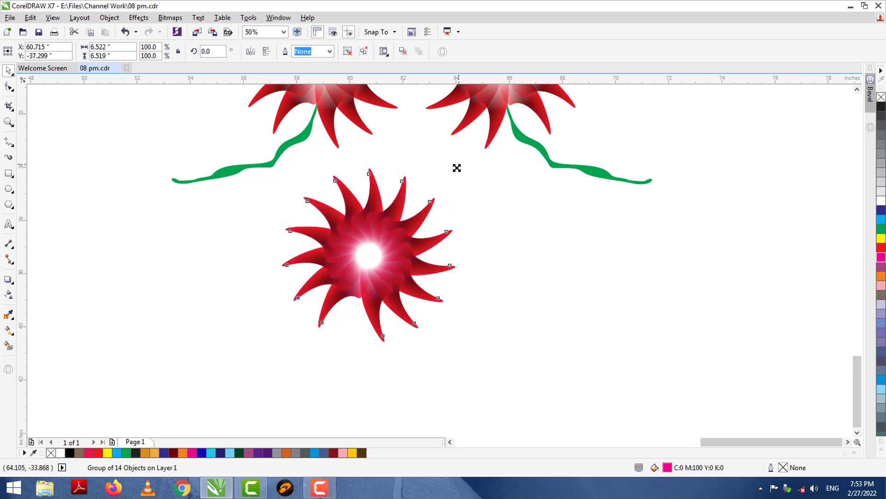
left_click_drag(457, 167, 409, 213)
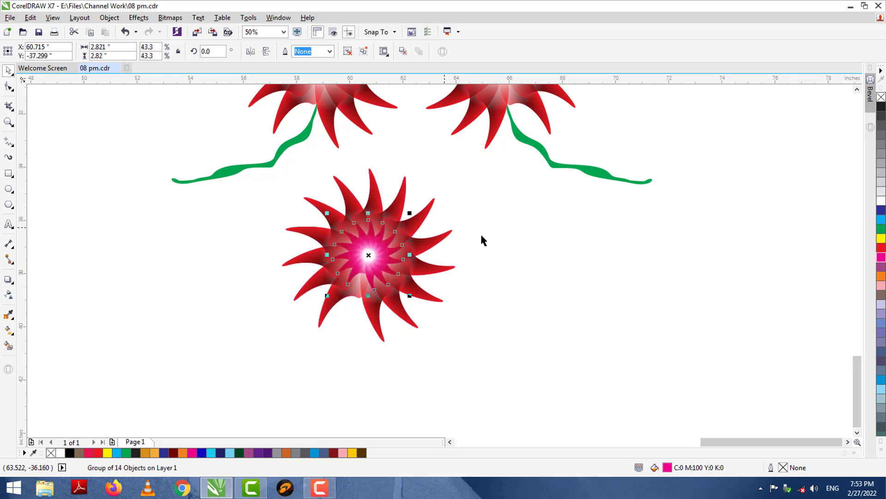
Group the magenta centre with the red petals, then scale the flower to 91.9% and move it to about X 55.58 in, Y -39.17 in
left_click_drag(238, 397, 489, 148)
key("ctrl+g")
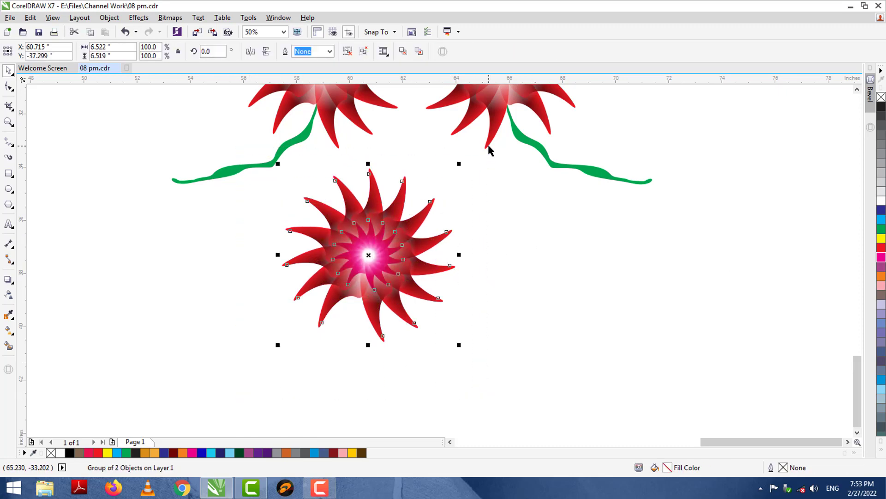
left_click_drag(381, 237, 256, 294)
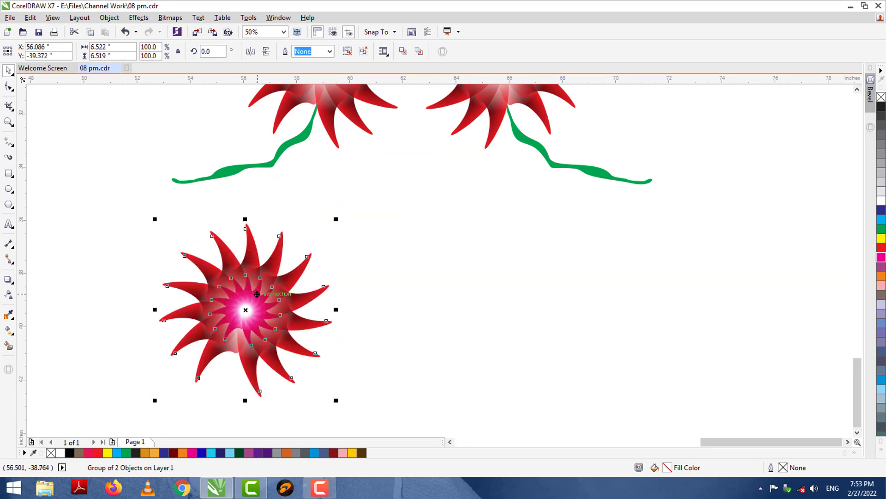
left_click_drag(335, 219, 320, 236)
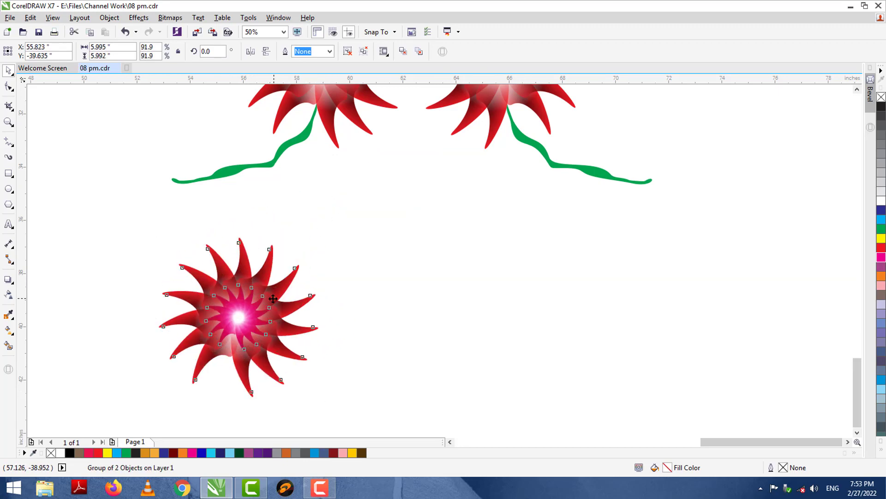
left_click_drag(276, 296, 268, 286)
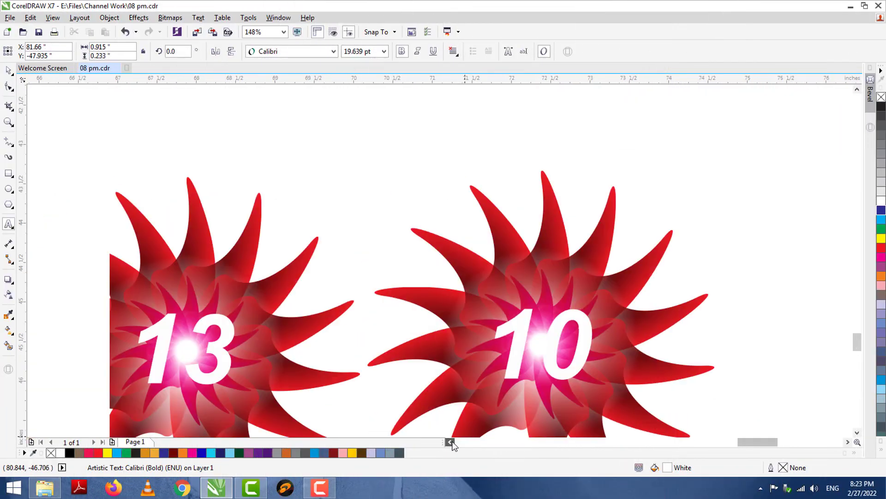
Look over the finished flowers with white numbers, from the two-digit ones to the large 1 and 3
left_click(451, 441)
left_click(450, 442)
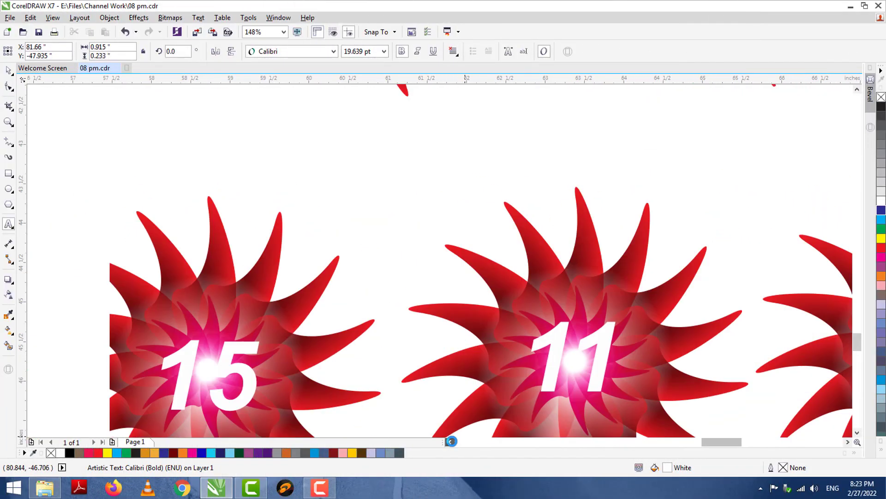
left_click(450, 441)
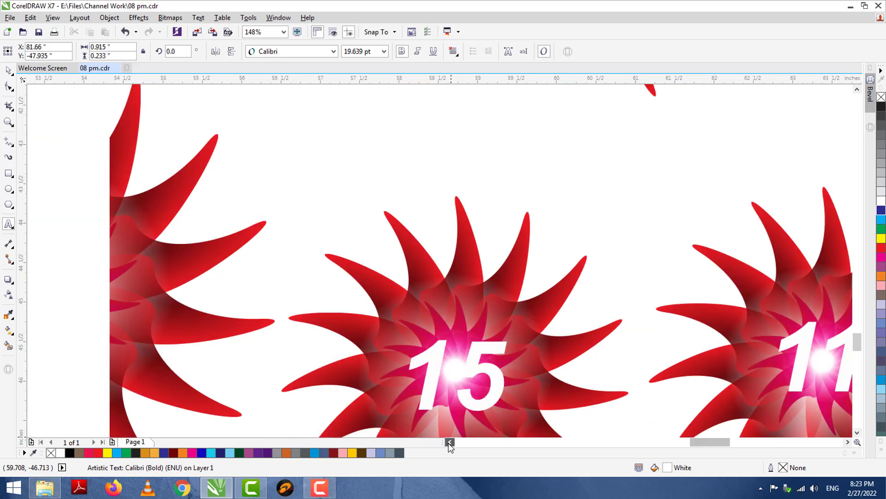
left_click(449, 443)
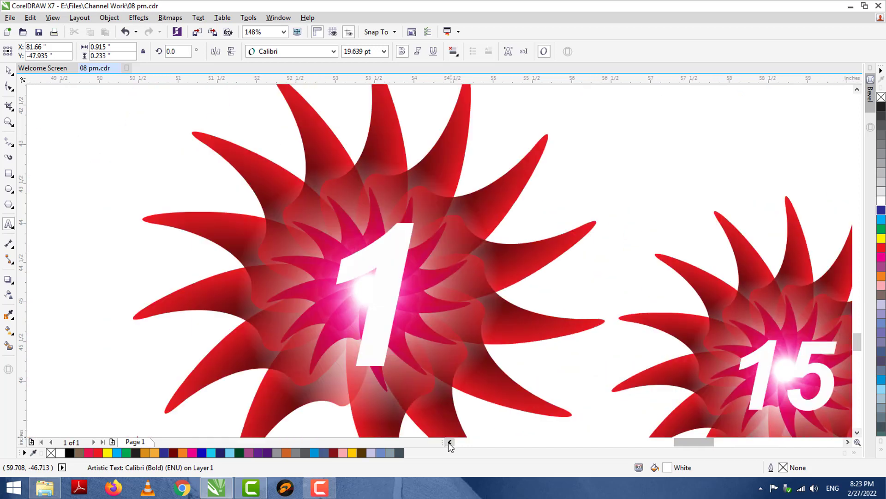
left_click(857, 89)
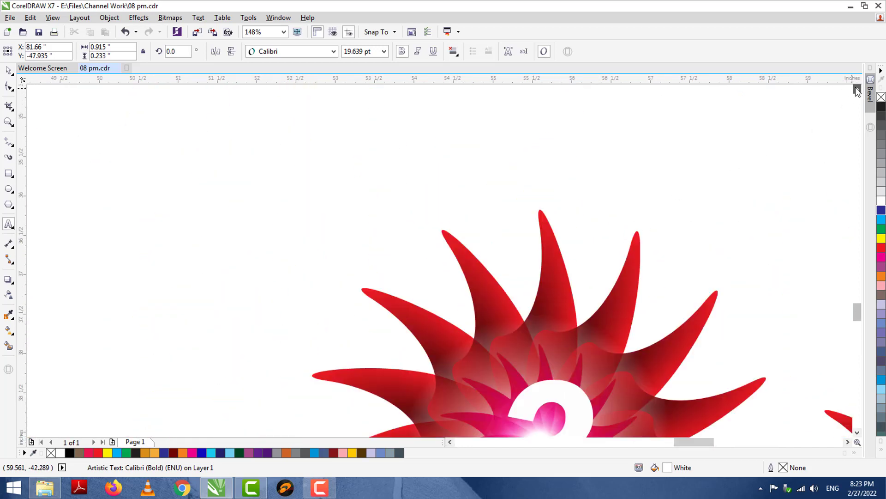
left_click(856, 88)
left_click(856, 433)
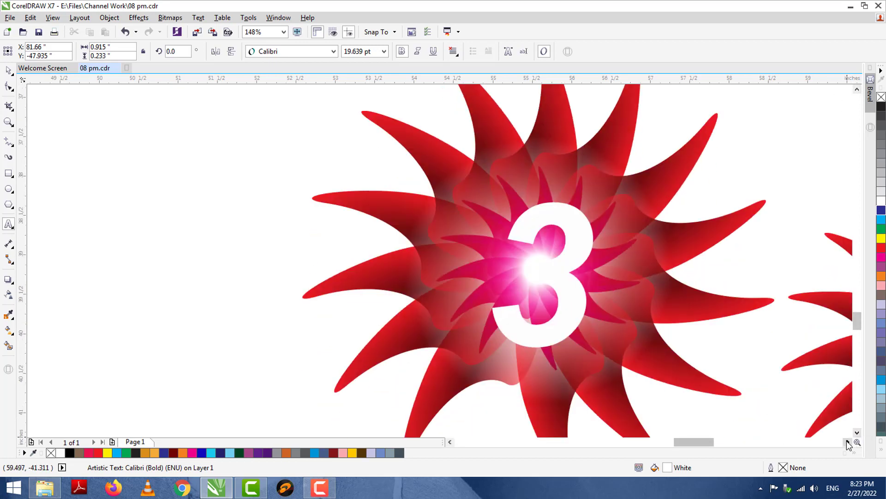
Inspect the number texts on the flowers 33, 31, 35 and 30 by highlighting each in turn
left_click(847, 442)
left_click(311, 287)
double_click(310, 287)
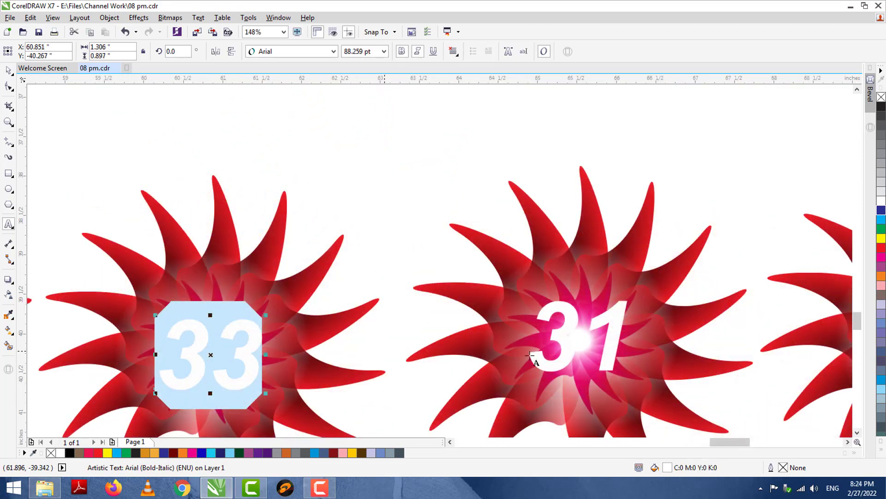
double_click(560, 340)
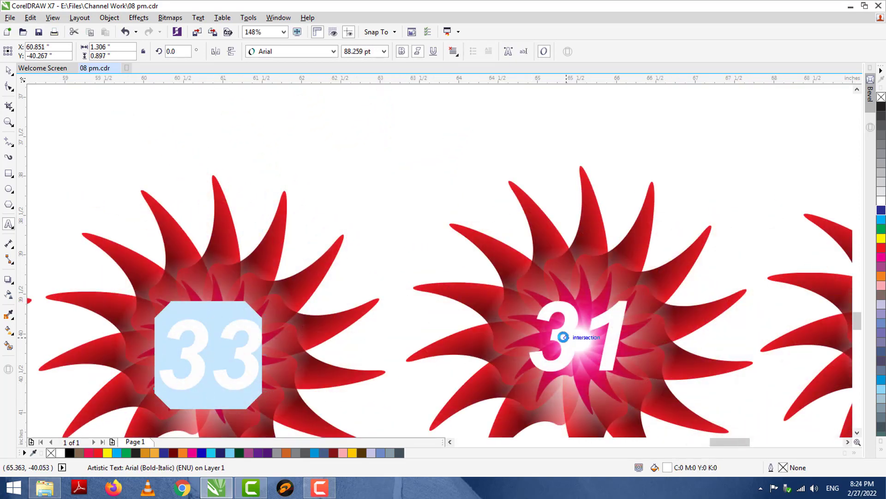
left_click(847, 441)
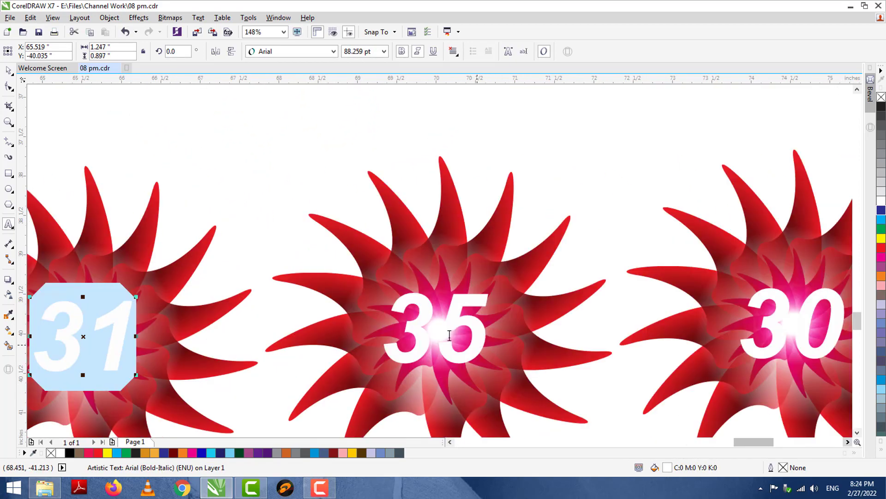
double_click(444, 335)
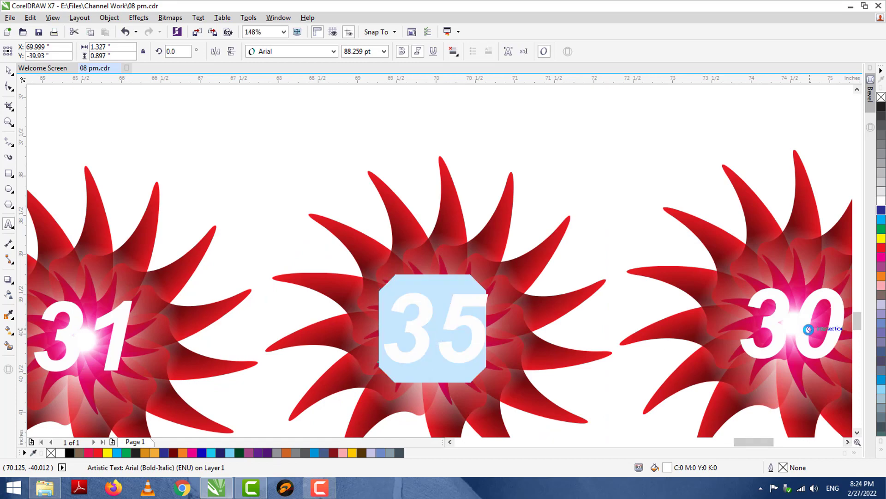
double_click(807, 329)
left_click(848, 442)
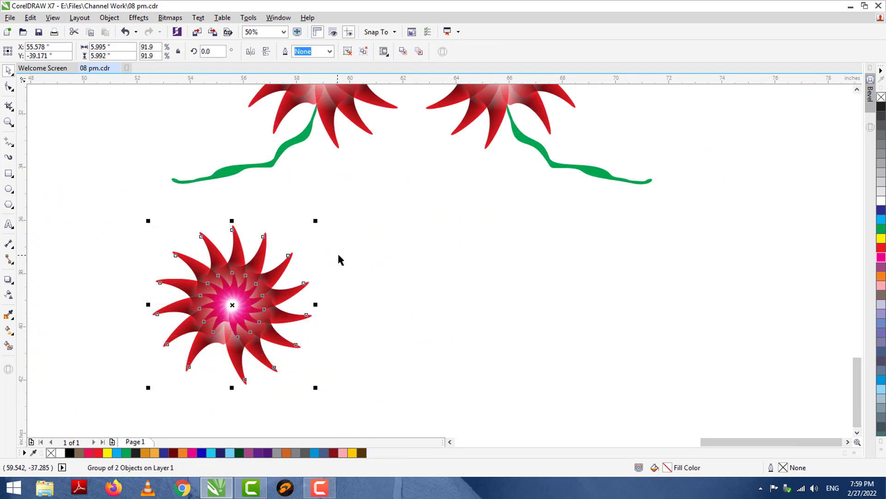
Duplicate the flower with a rotation of 207.331° and move the copy below the original to about X 55.69 in, Y -44.45 in
left_click(280, 292)
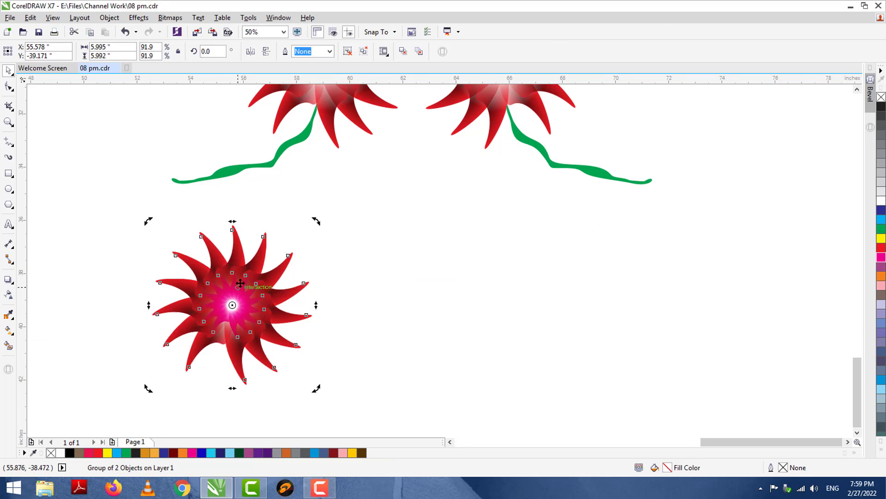
left_click_drag(241, 279, 250, 390)
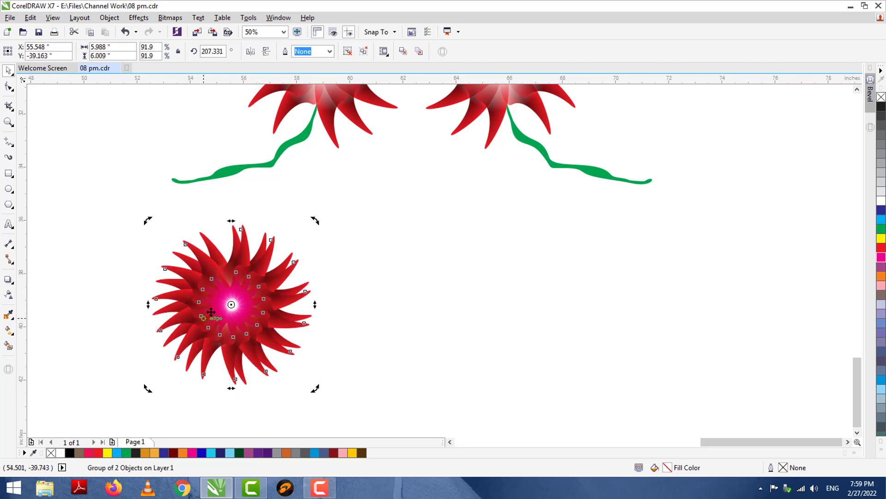
left_click(263, 318)
left_click(857, 432)
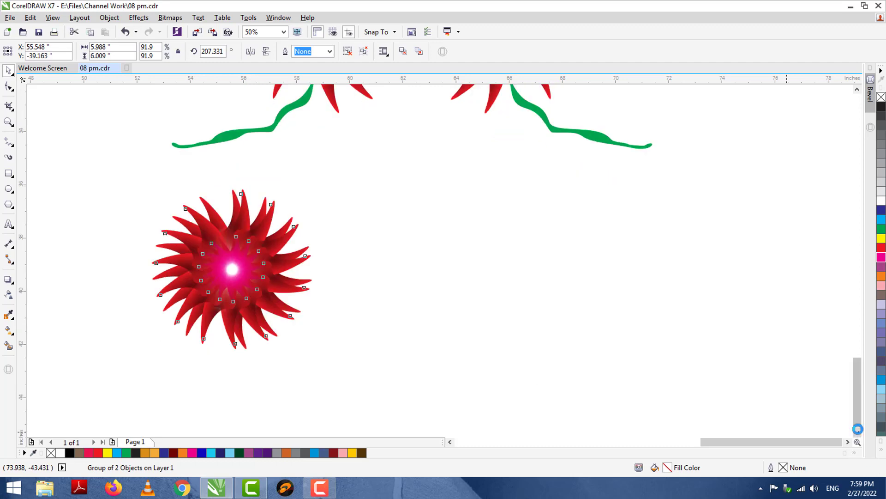
left_click_drag(230, 187, 233, 326)
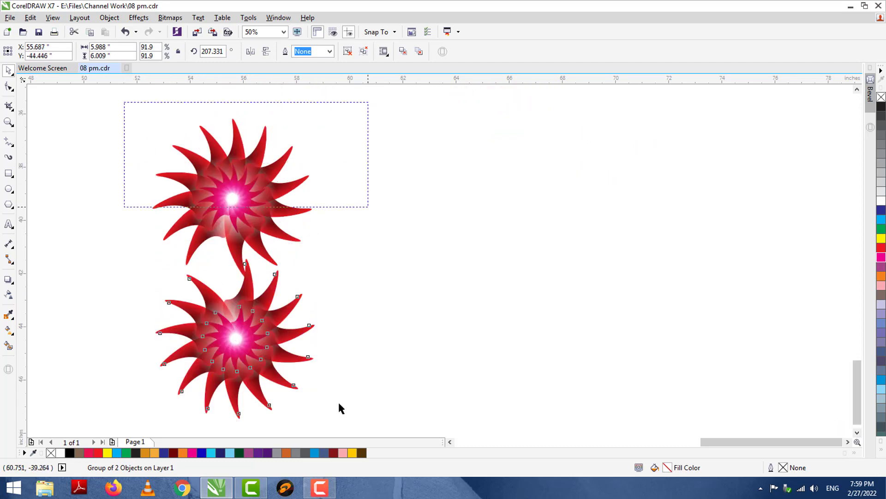
Duplicate the two magenta-centred flowers downwards to about X 55.70 in, Y -52.36 in, forming a column of four
scroll(346, 446, "down", 1)
key("ctrl+a")
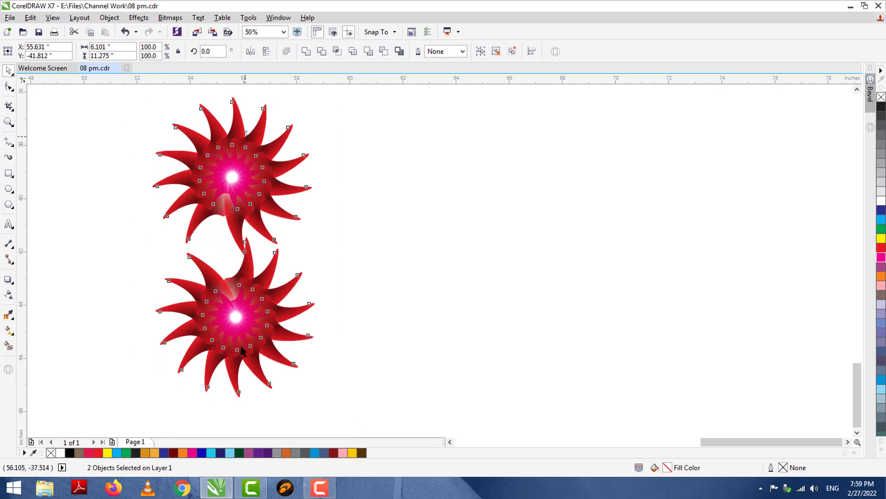
left_click(122, 121)
left_click(204, 165)
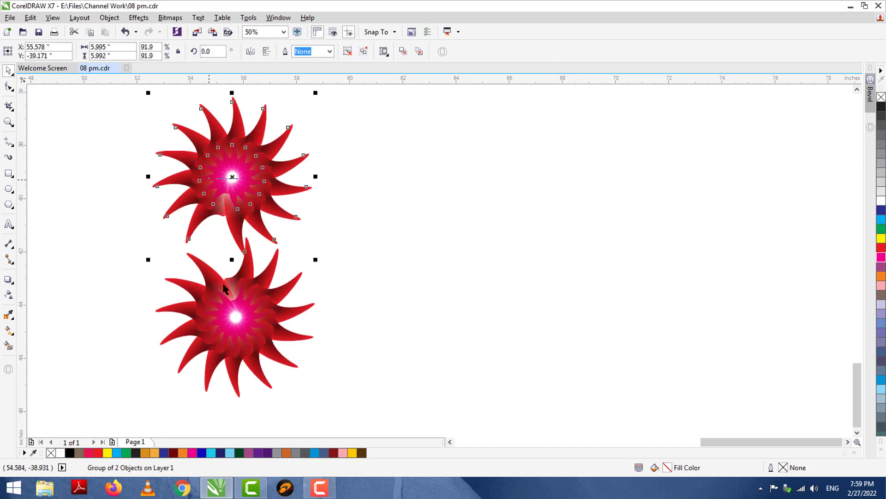
left_click(236, 312, "shift")
left_click_drag(236, 312, 244, 423)
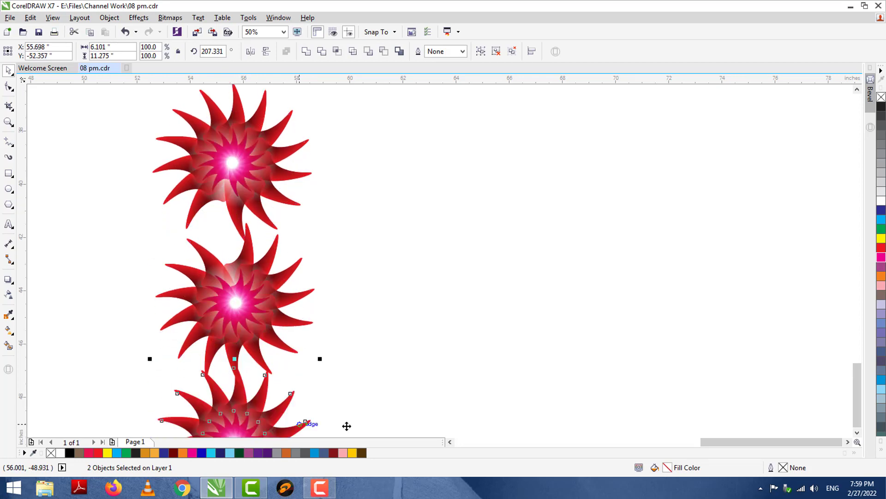
scroll(857, 434, "down", 3)
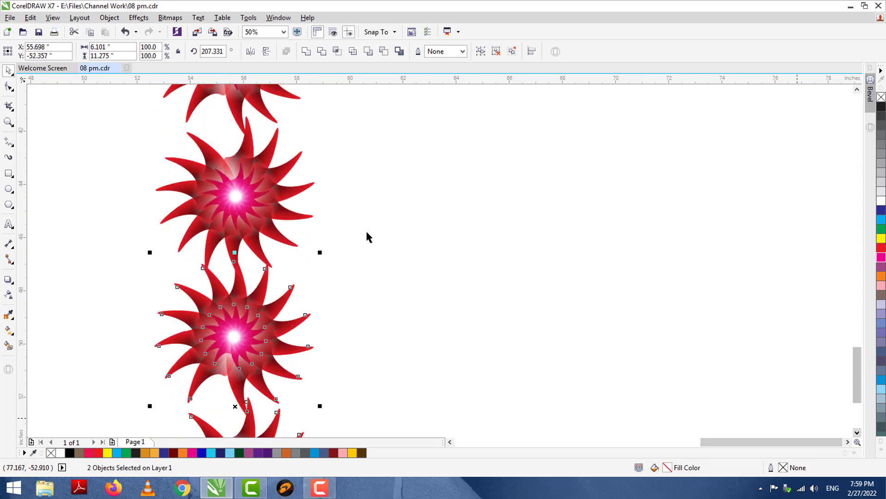
scroll(365, 229, "down", 1)
left_click(671, 168)
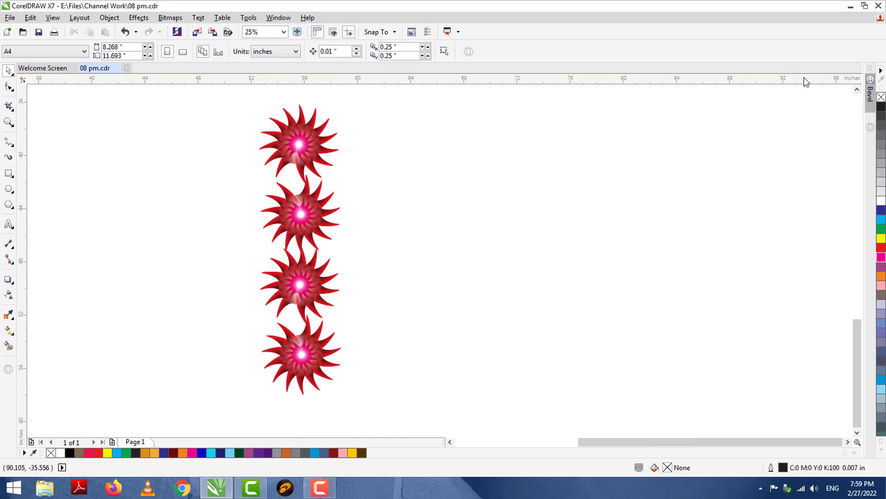
Duplicate the column of four flowers beside the original and scale the copies to 67.6%
scroll(852, 86, "up", 1)
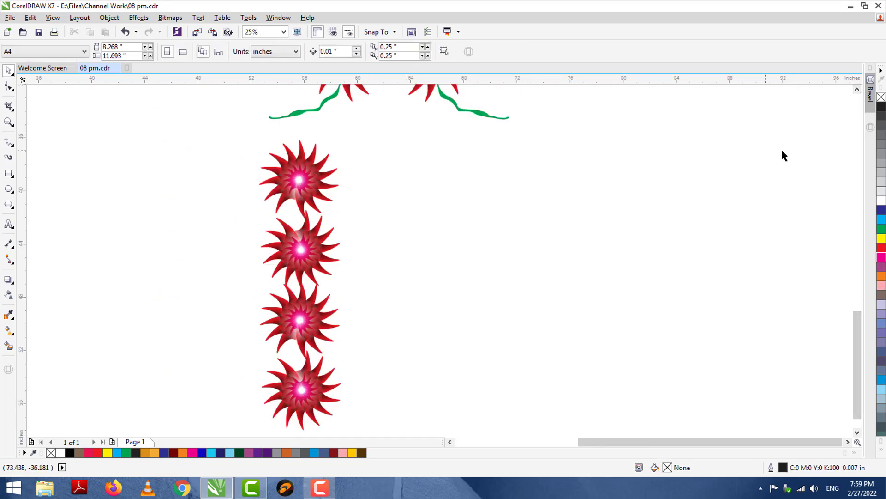
scroll(860, 88, "up", 3)
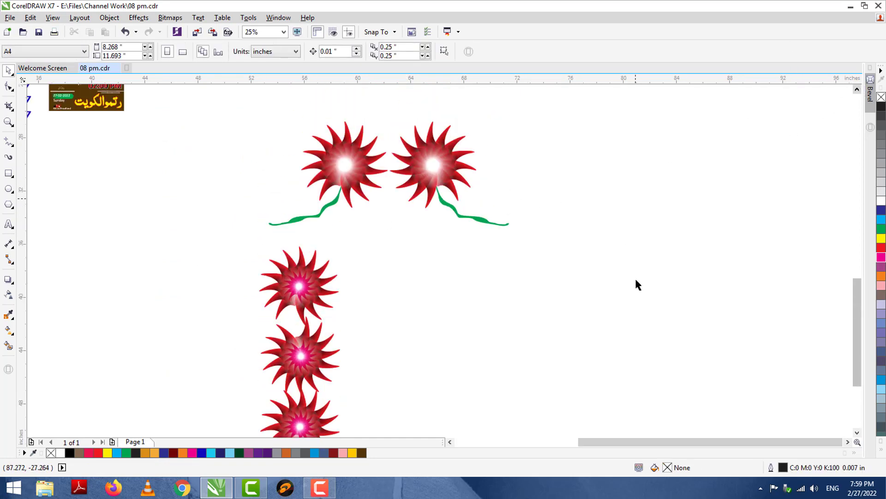
scroll(856, 435, "down", 3)
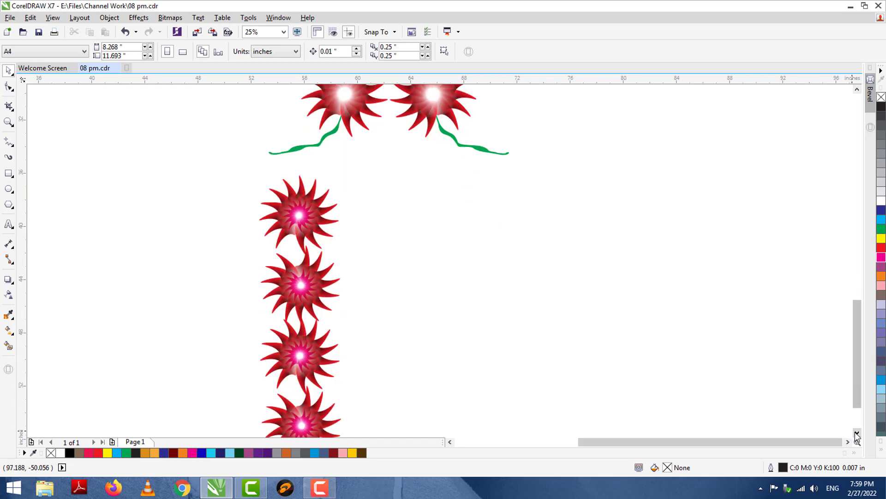
left_click_drag(201, 130, 363, 365)
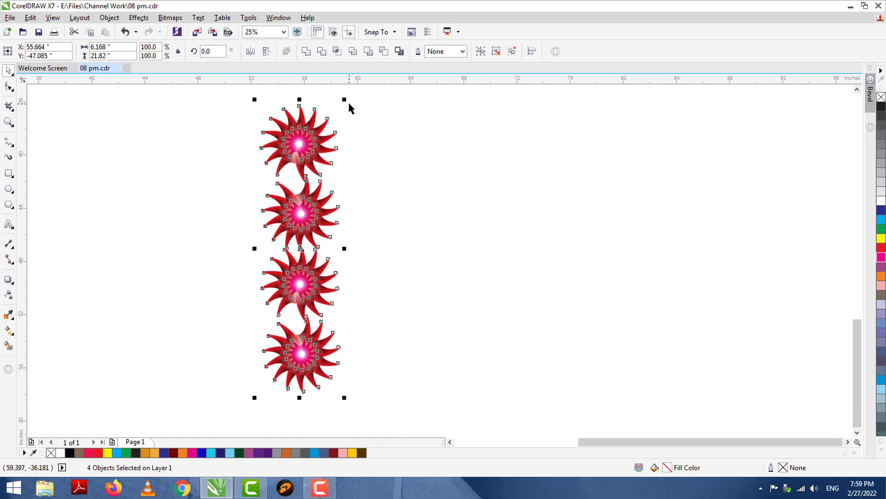
left_click_drag(299, 147, 392, 147)
left_click_drag(439, 98, 418, 175)
left_click(433, 224)
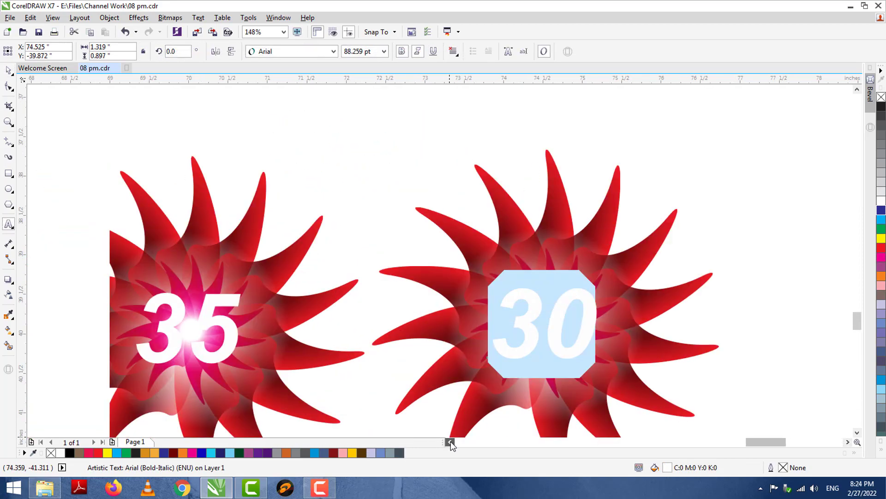
Inspect the number texts on the flowers 1, 15, 11, 13 and 10 by highlighting each in turn
left_click(450, 442)
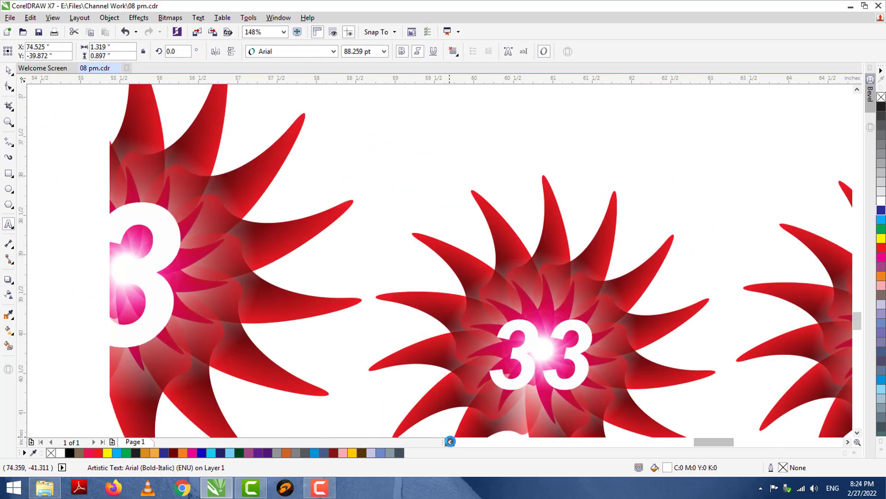
left_click(450, 441)
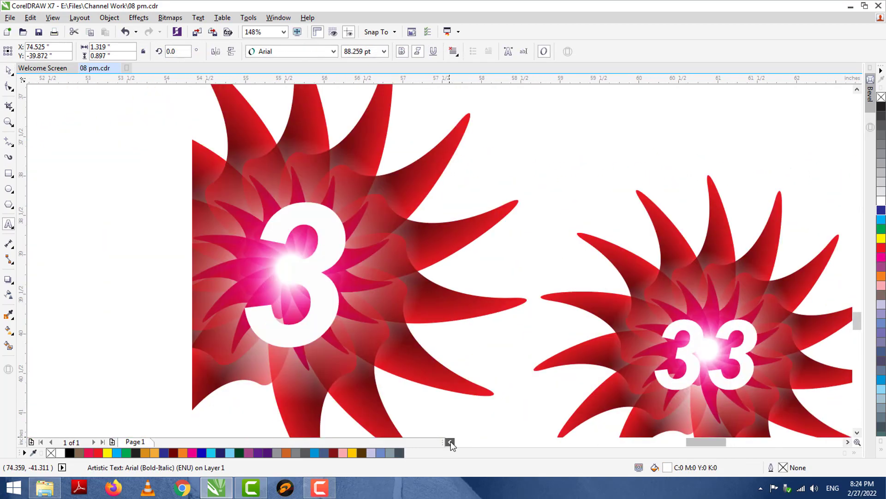
left_click(856, 432)
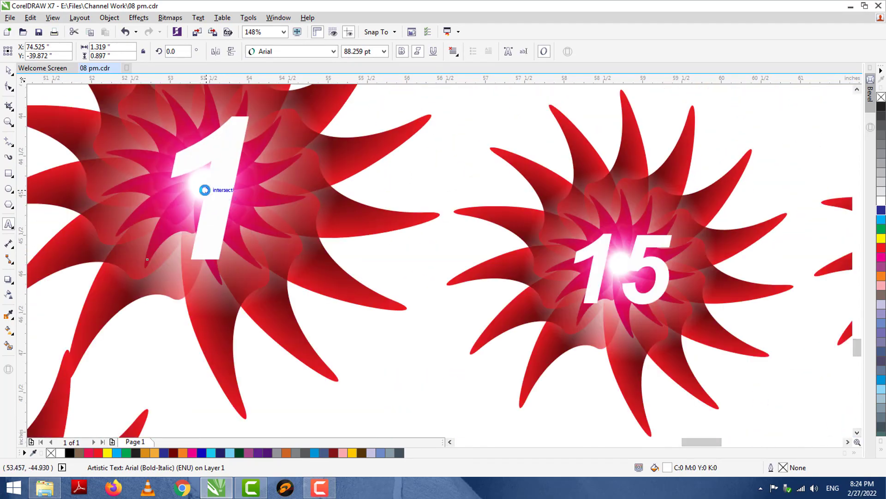
double_click(204, 190)
double_click(638, 281)
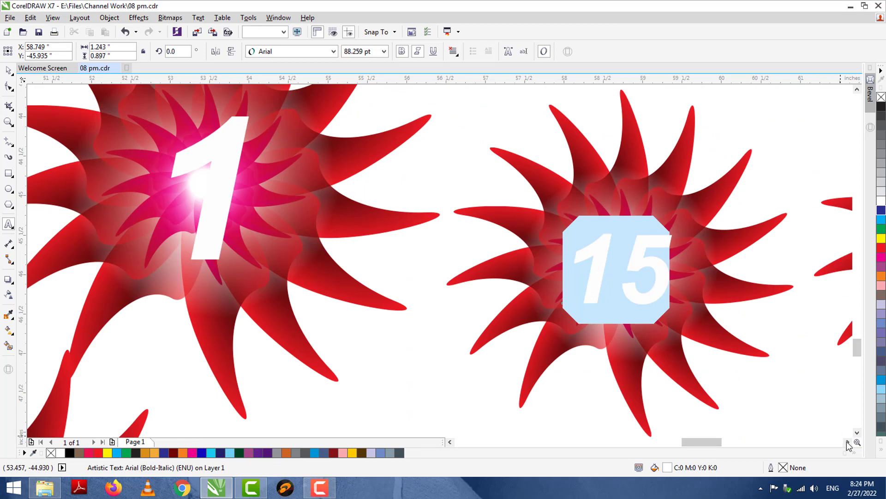
left_click(847, 442)
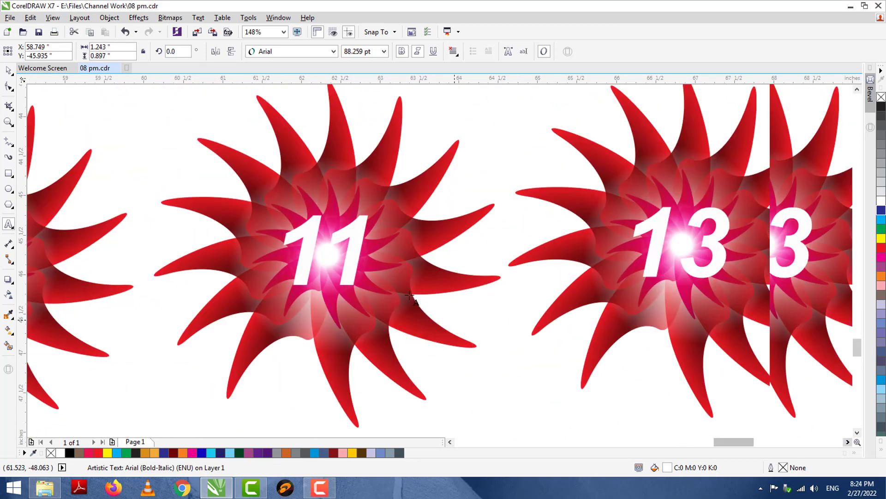
double_click(363, 261)
double_click(689, 251)
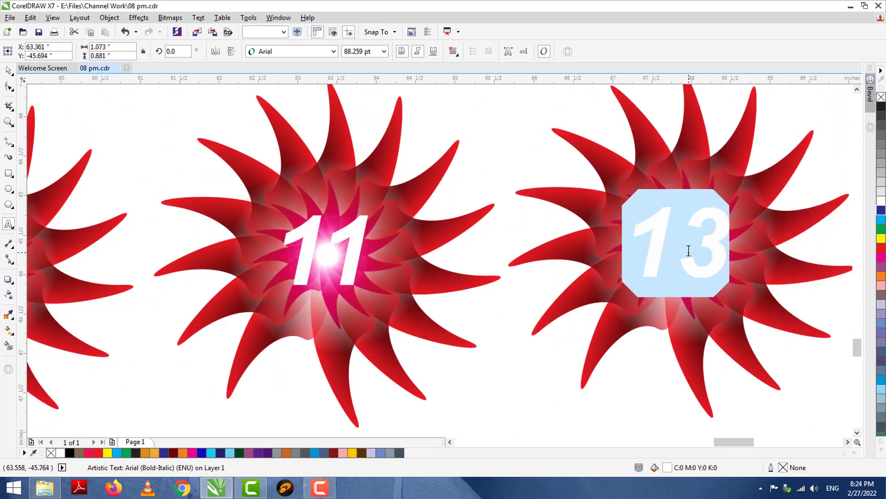
left_click(847, 442)
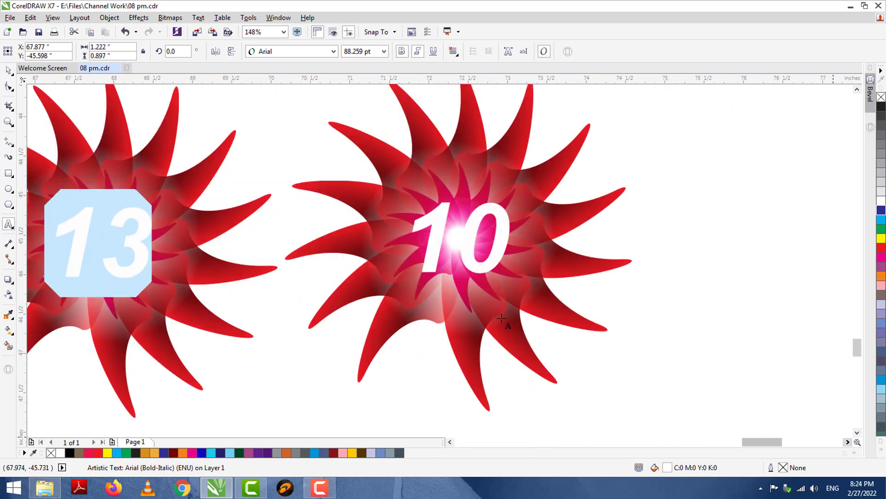
double_click(466, 261)
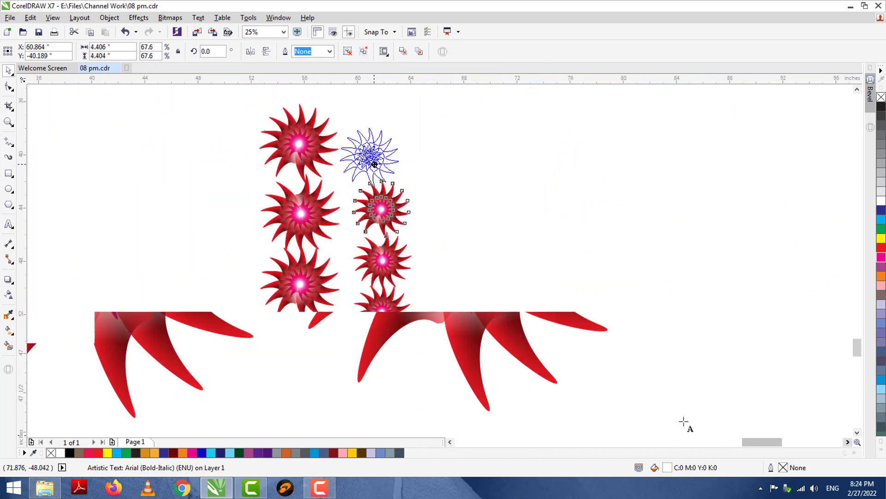
Spread the four small flowers vertically so each sits beside a large flower in the first column
left_click_drag(386, 257, 372, 219)
left_click_drag(390, 311, 378, 282)
left_click_drag(393, 374, 384, 364)
left_click(271, 316)
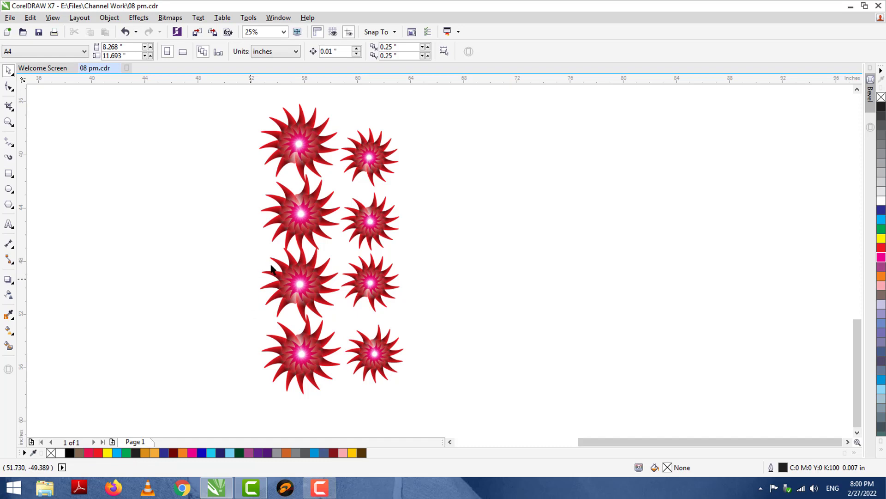
Duplicate the column of four small flowers three times to the right, making four small flowers per row
left_click_drag(442, 397, 454, 405)
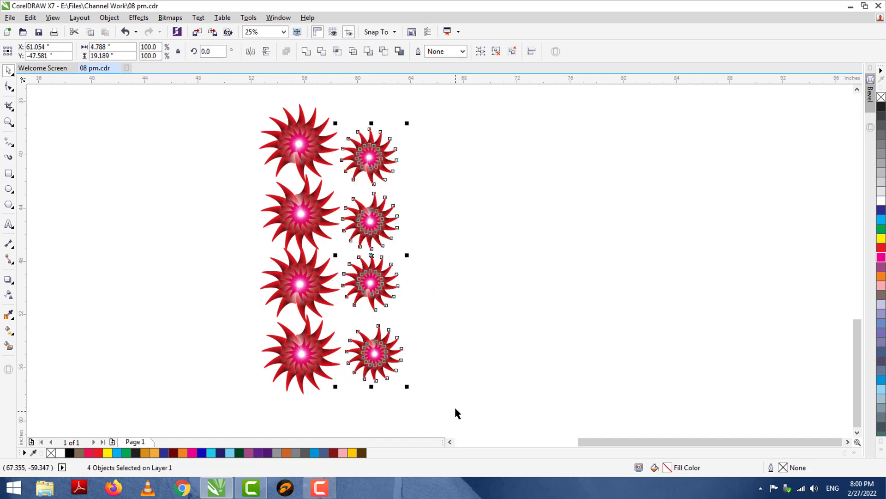
left_click_drag(389, 298, 562, 289)
right_click(441, 292)
right_click(501, 289)
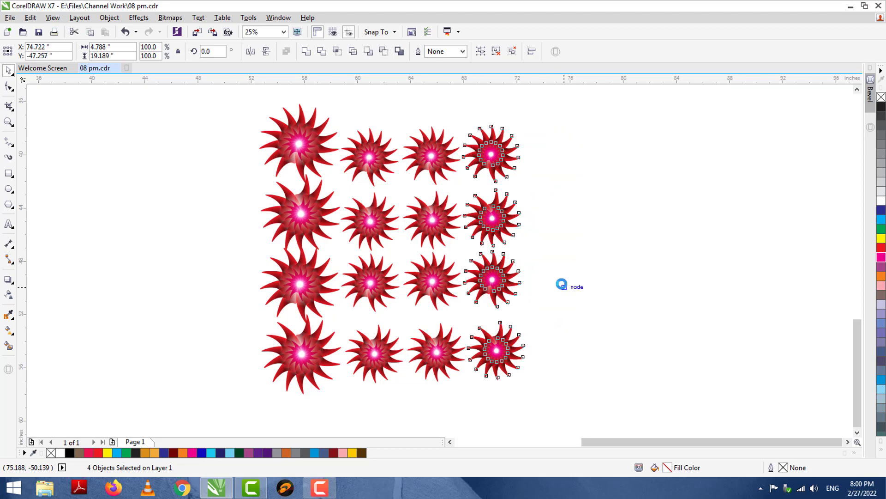
left_click(408, 148)
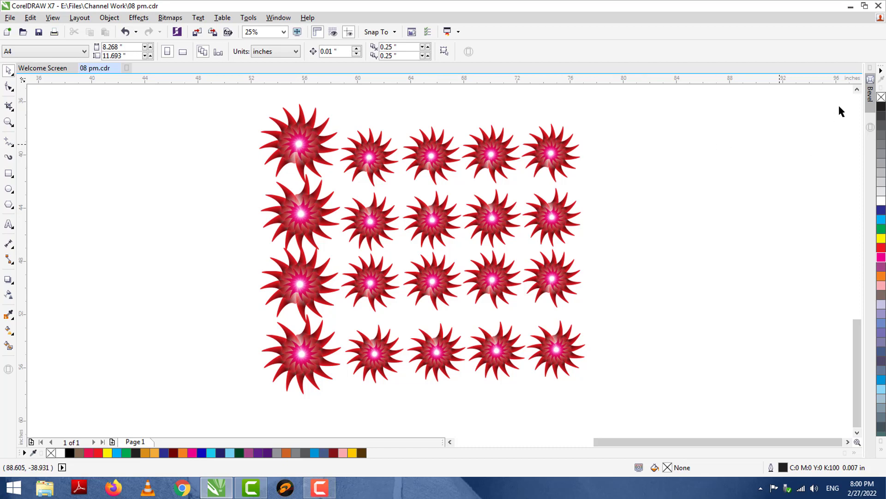
Move the two green-stemmed flowers together from above the flower grid to the space centred below its last row
left_click(857, 90)
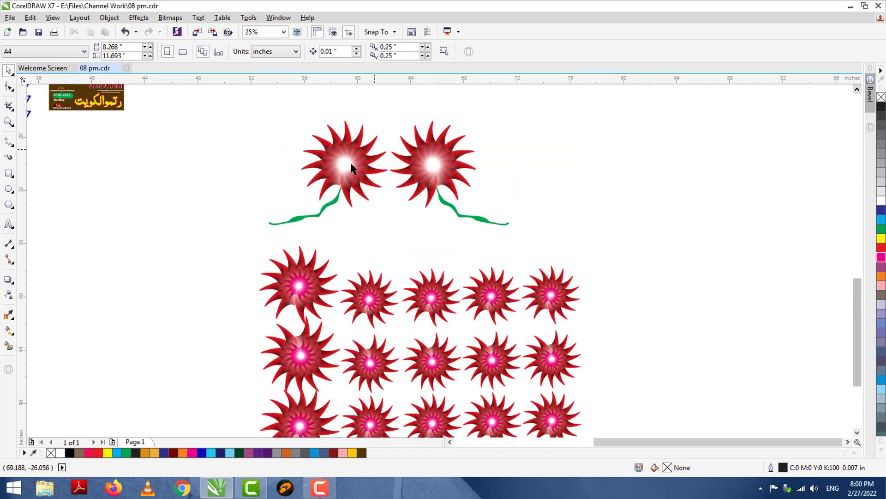
left_click(430, 170)
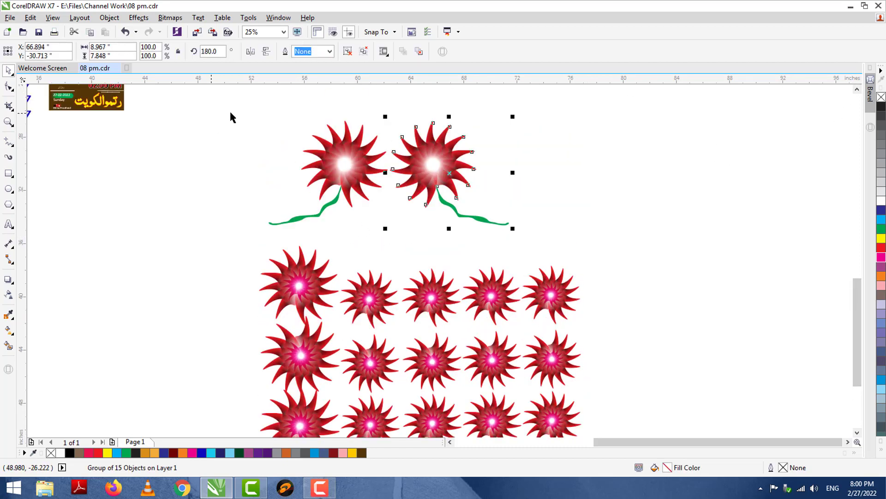
left_click_drag(599, 264, 599, 264)
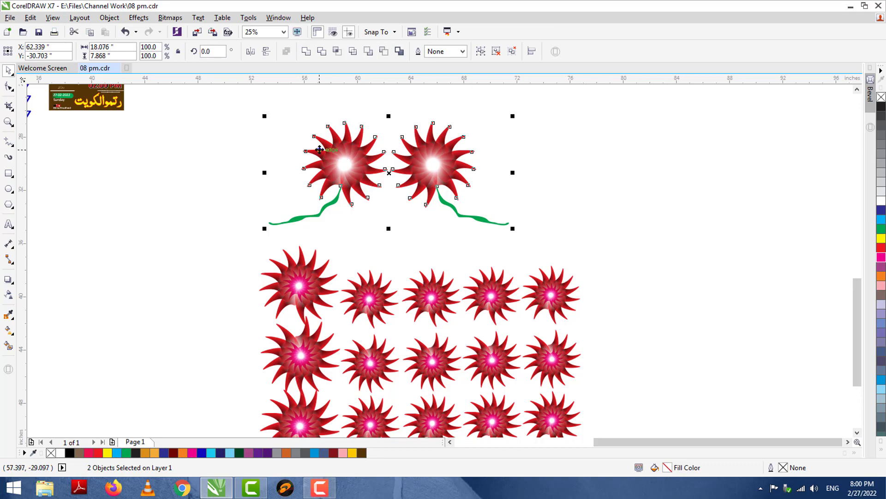
left_click(512, 172)
left_click_drag(427, 196, 732, 390)
left_click(857, 433)
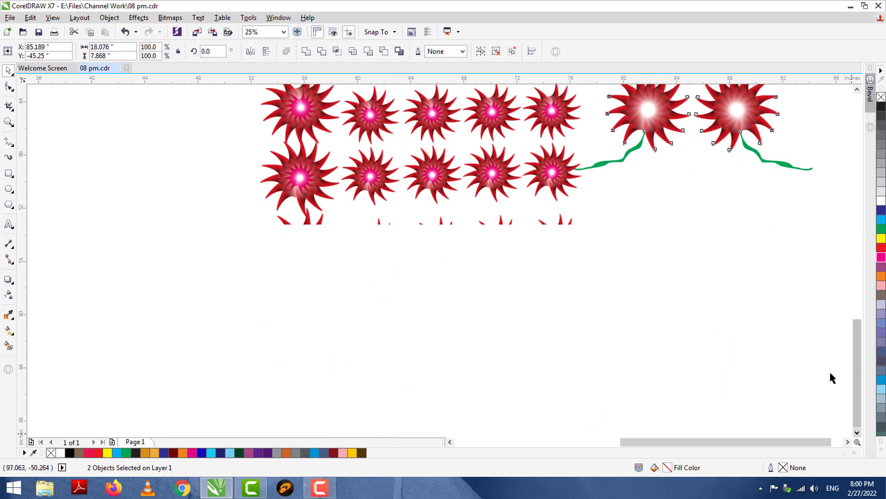
left_click_drag(709, 129, 449, 349)
left_click(564, 346)
Place the last small flower of the lowest row farther right, level with the green-stemmed flowers
left_click(561, 262)
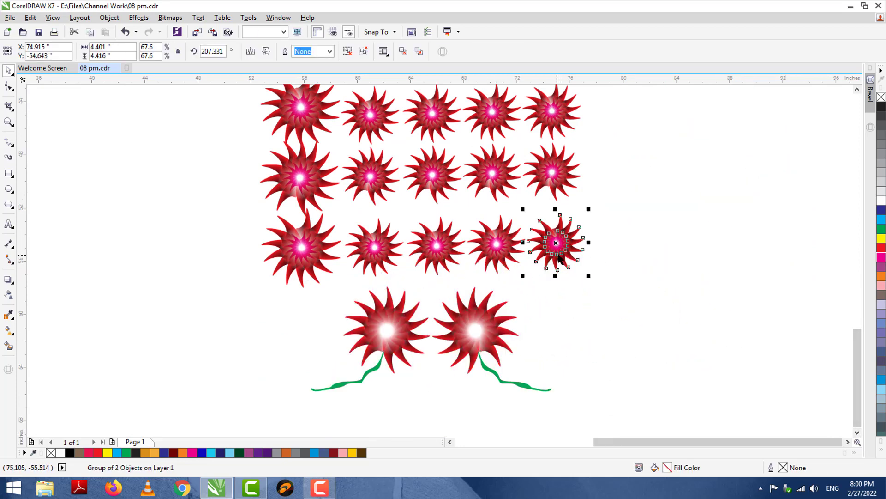
left_click_drag(560, 243, 761, 333)
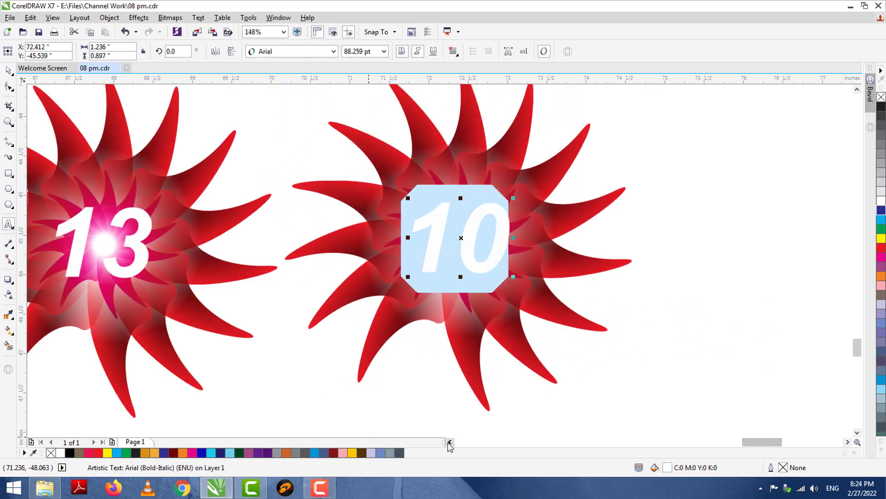
Inspect the large number 5 on its flower below the flower 1 by highlighting the text
left_click(449, 442)
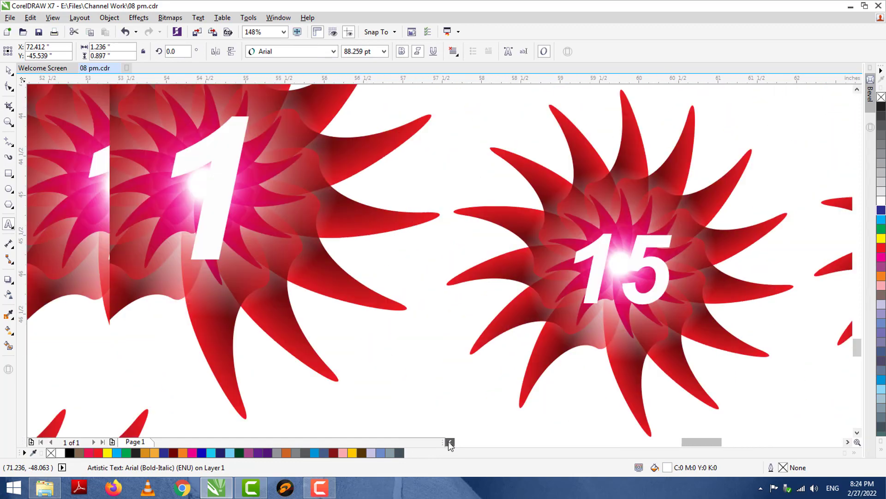
left_click(449, 442)
left_click(857, 432)
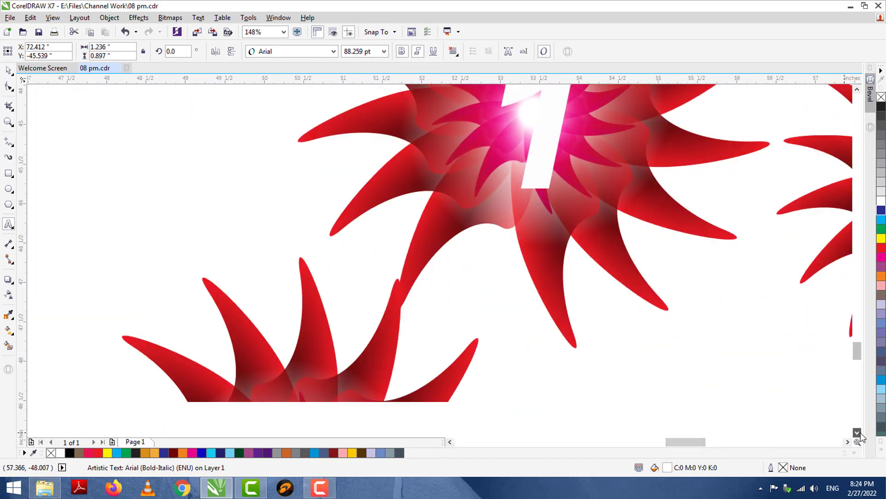
double_click(327, 209)
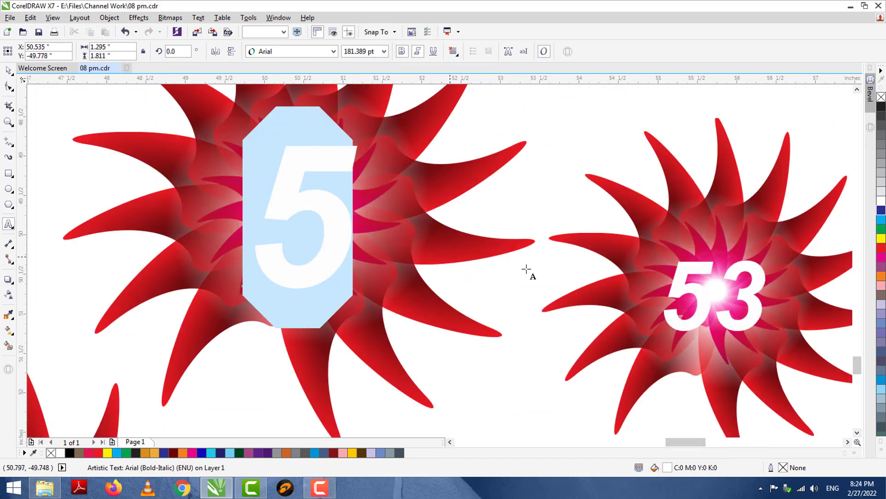
Inspect the two-digit numbers on the small flowers in the row led by the large 5, highlighting each one
double_click(701, 294)
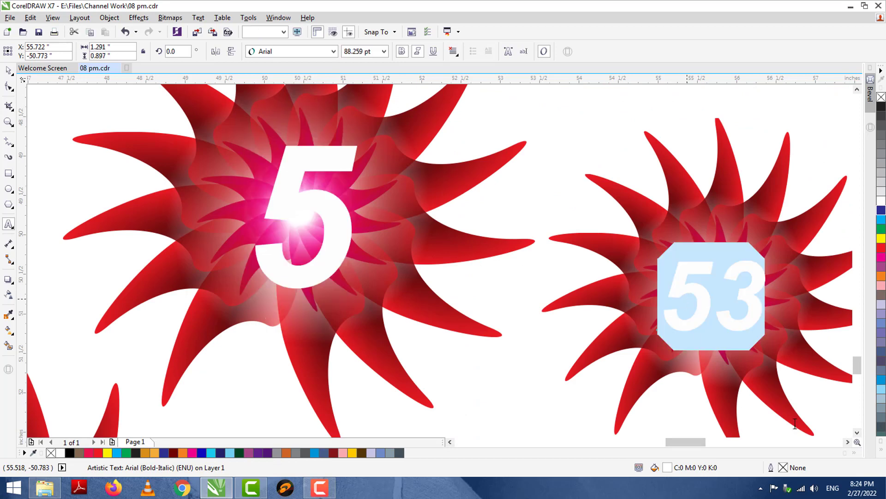
left_click(848, 442)
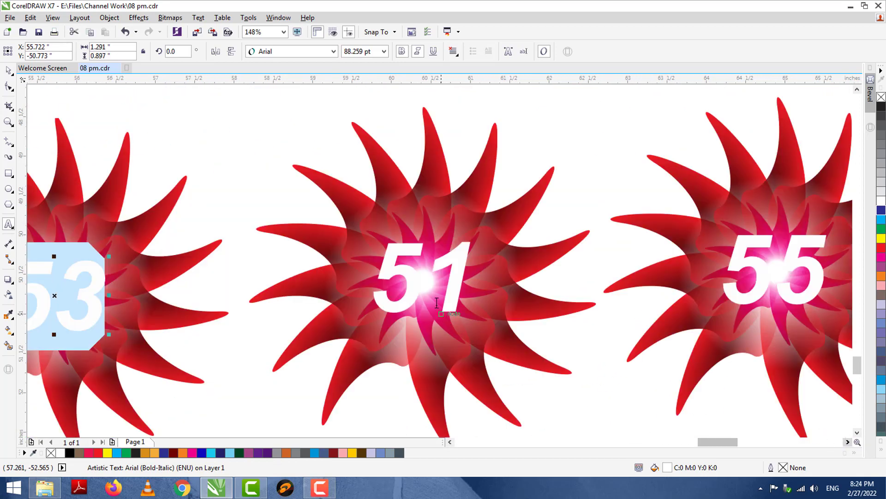
key("Tab")
double_click(796, 293)
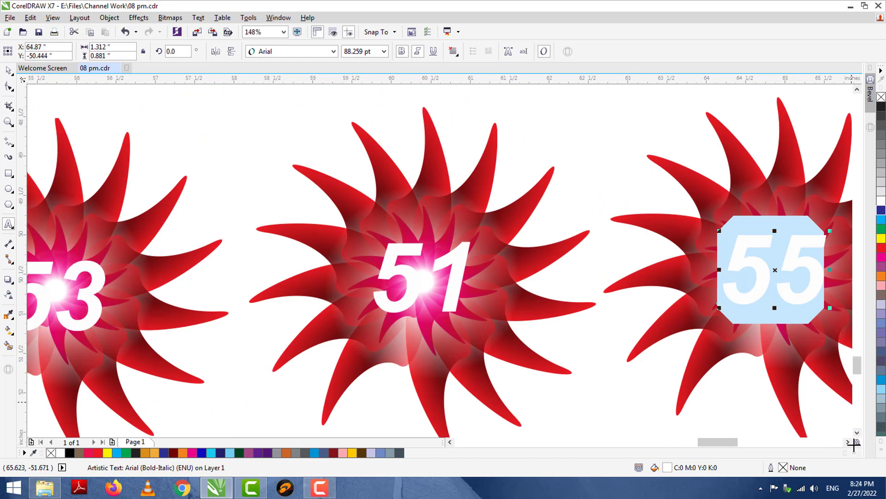
left_click(848, 442)
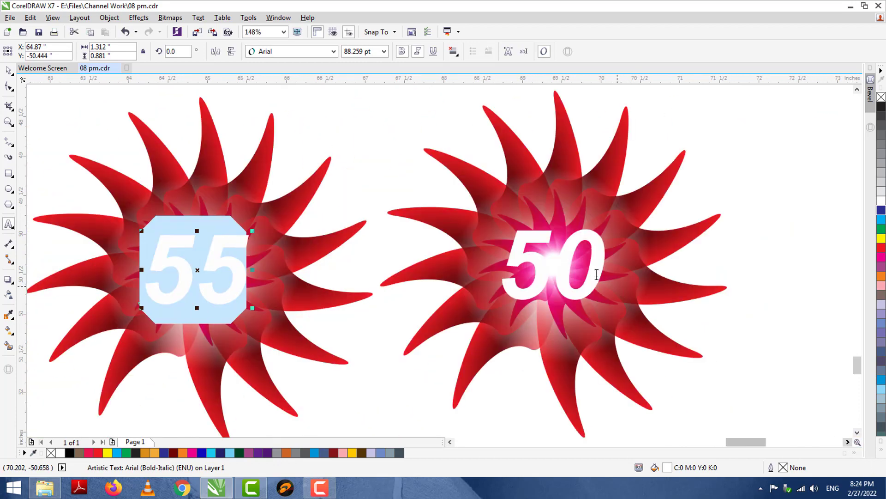
double_click(567, 261)
left_click(451, 442)
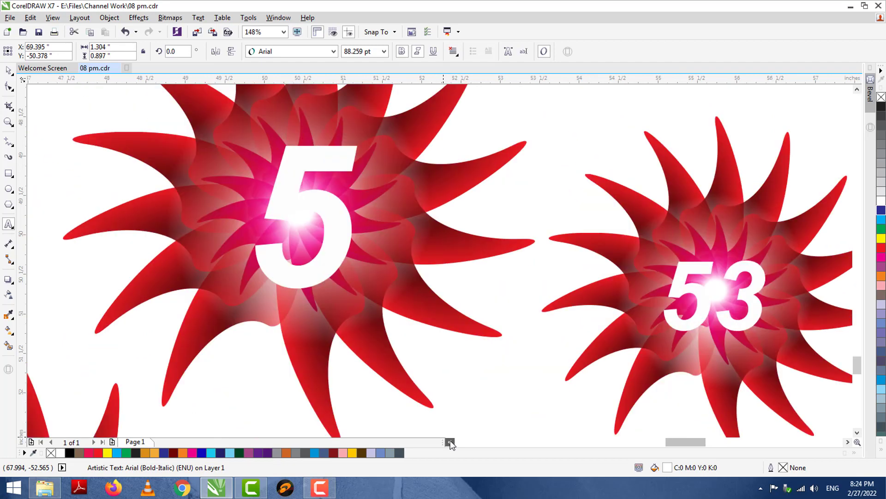
left_click(450, 442)
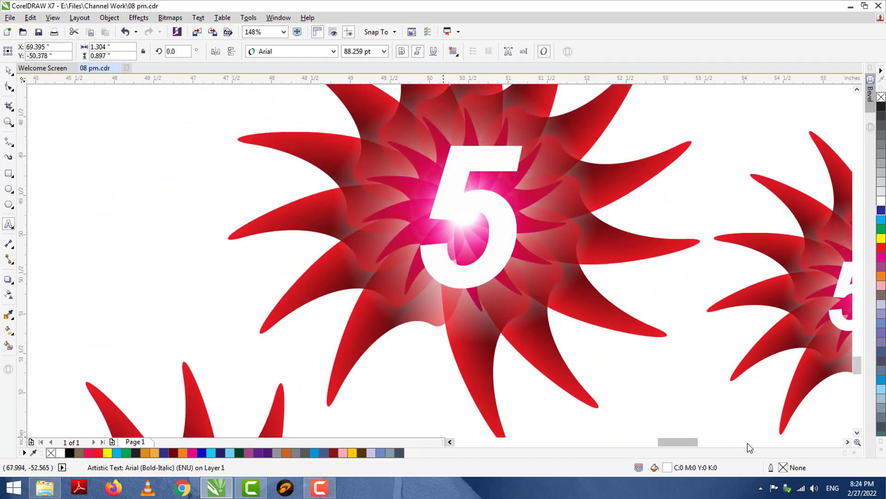
Inspect the large 0 in the lowest flower row and highlight the two-digit numbers on its small flowers one by one
left_click(856, 432)
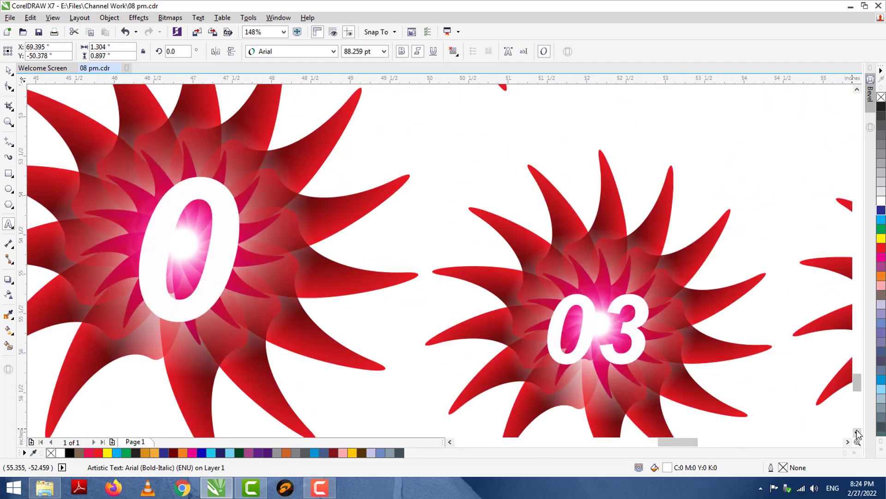
left_click(212, 245)
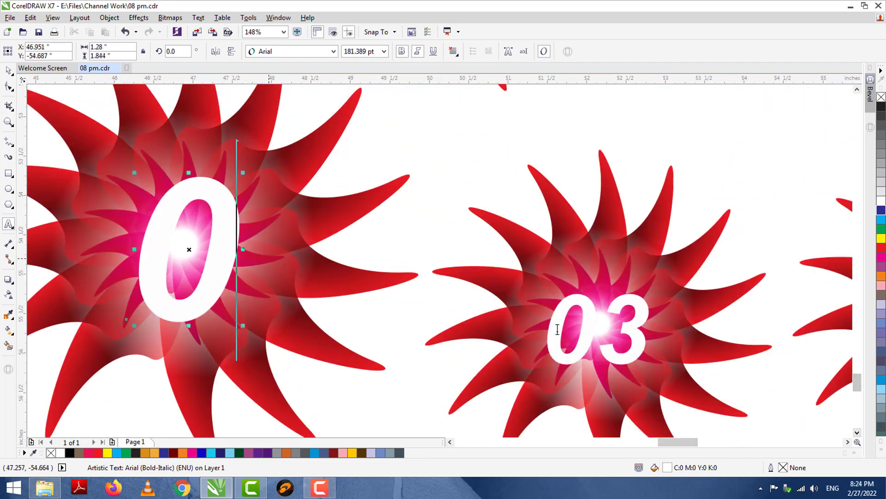
double_click(594, 336)
left_click(847, 442)
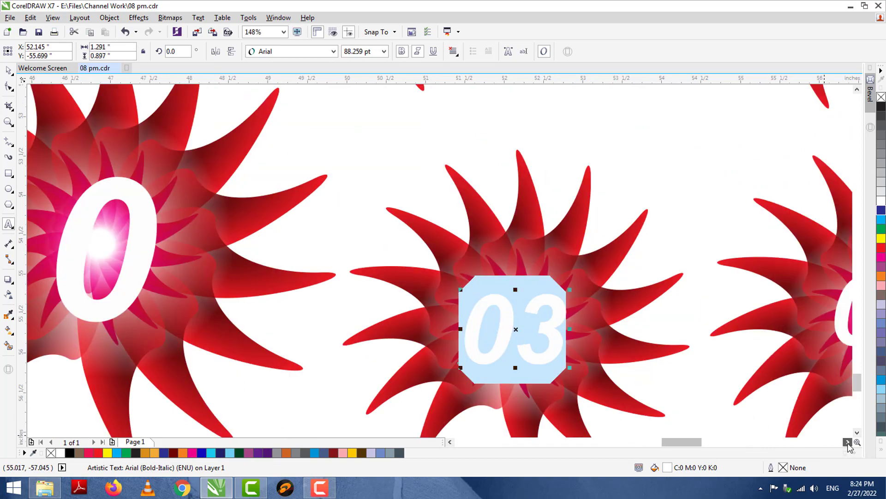
double_click(486, 323)
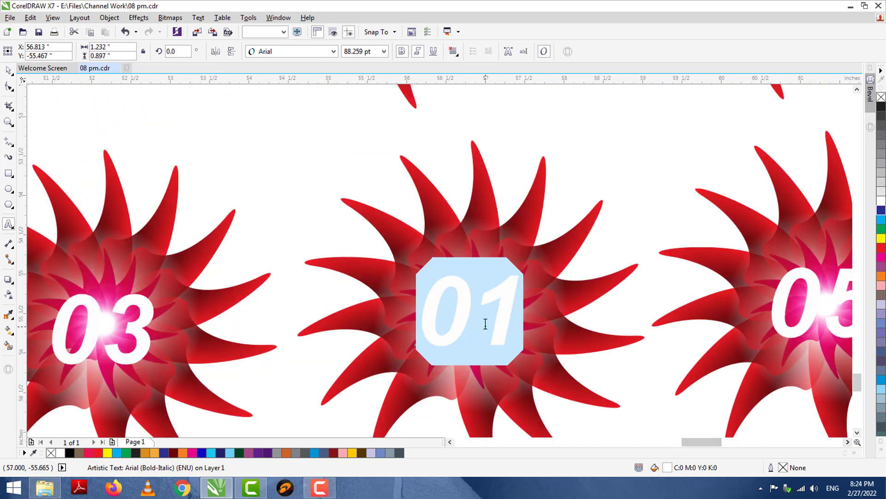
left_click(848, 442)
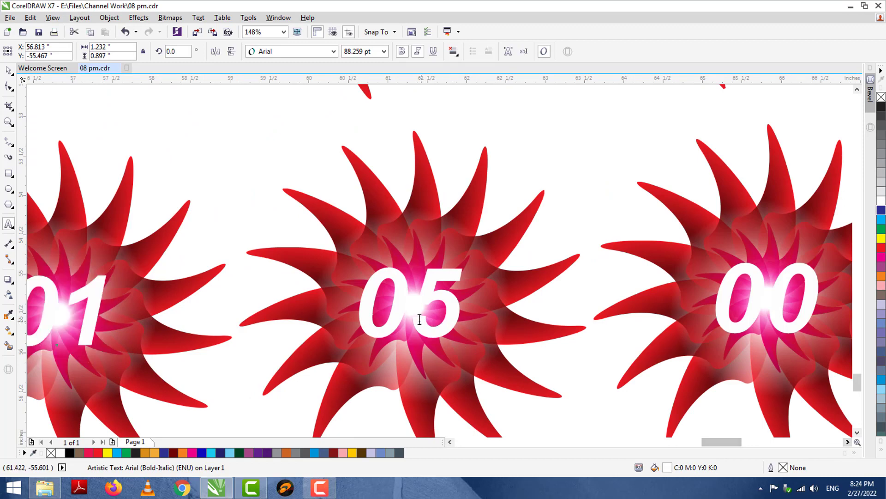
double_click(406, 302)
double_click(767, 308)
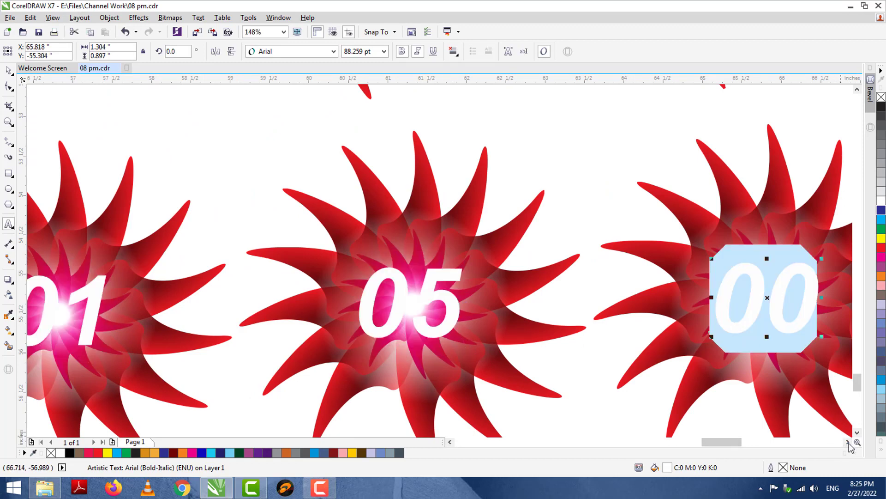
left_click(847, 442)
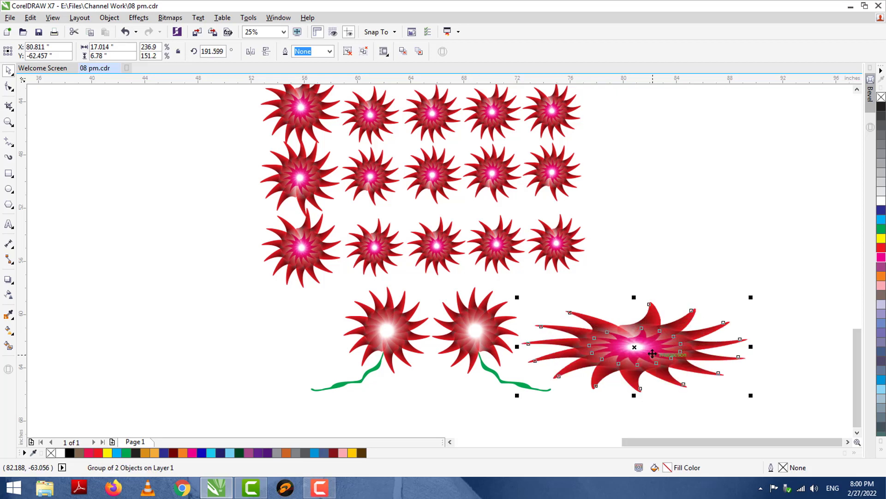
left_click(652, 354)
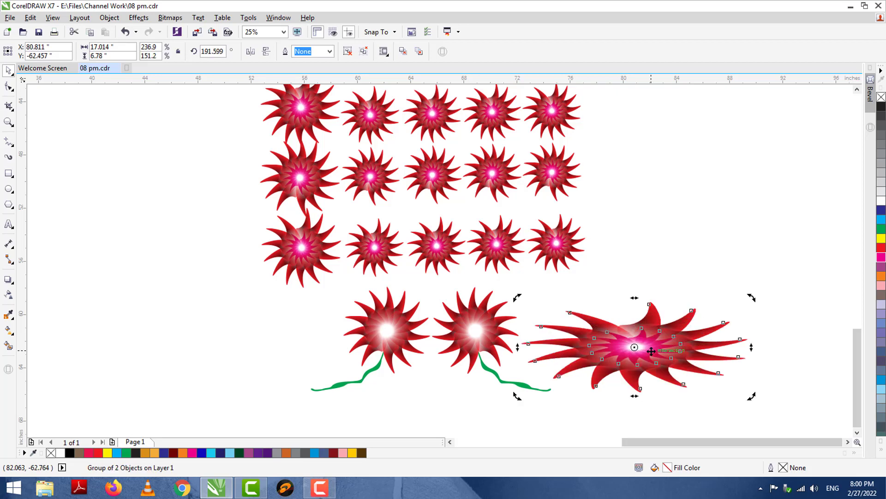
left_click_drag(651, 348, 650, 337)
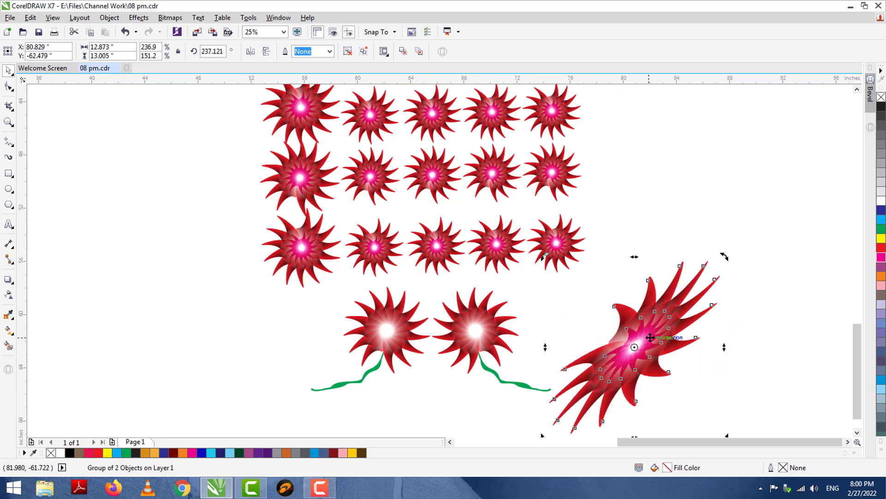
key("ctrl+z")
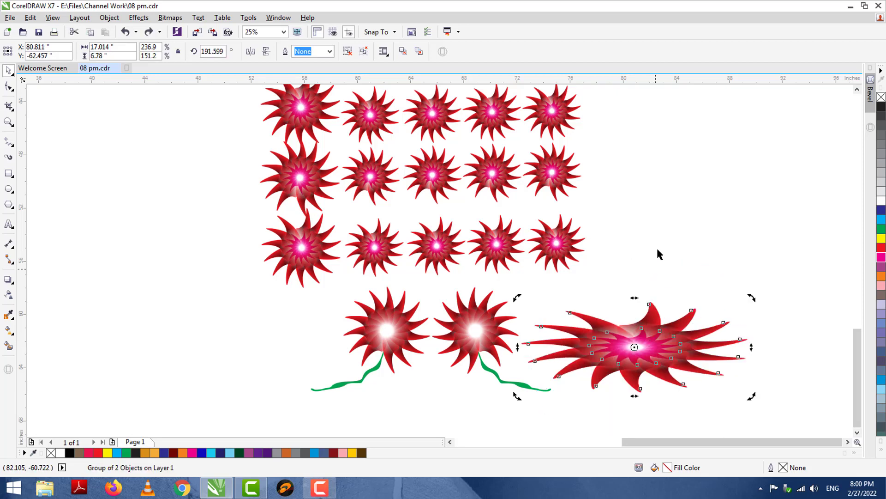
Move the wide stretched flower slightly up so it sits level with the two green-stemmed flowers, and deselect it
left_click_drag(651, 314, 648, 298)
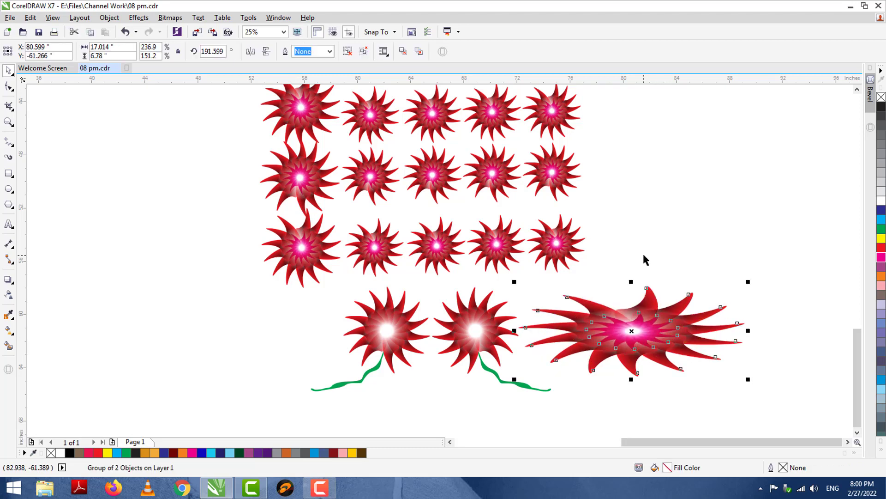
left_click(690, 209)
Create the text 00 in Arial, enlarge it to about 69 pt and centre it on the top row's first small flower
left_click(857, 89)
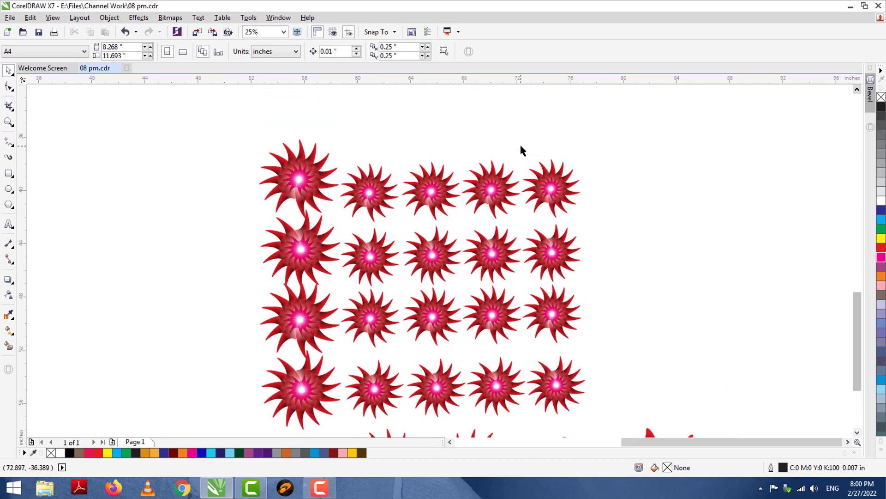
scroll(318, 153, "up", 1)
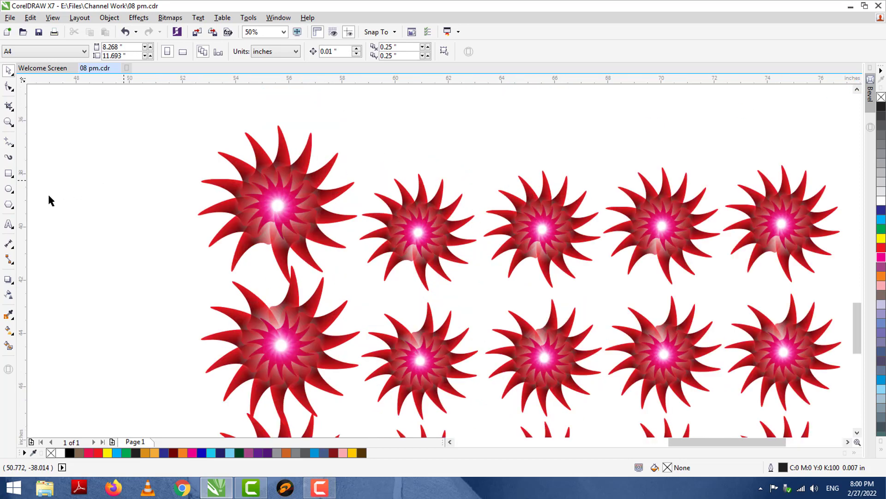
left_click(8, 224)
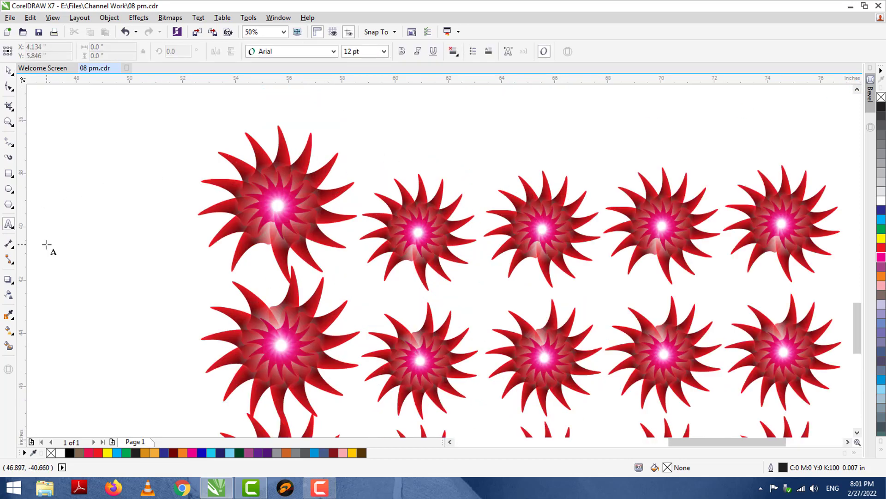
left_click(86, 245)
type("0")
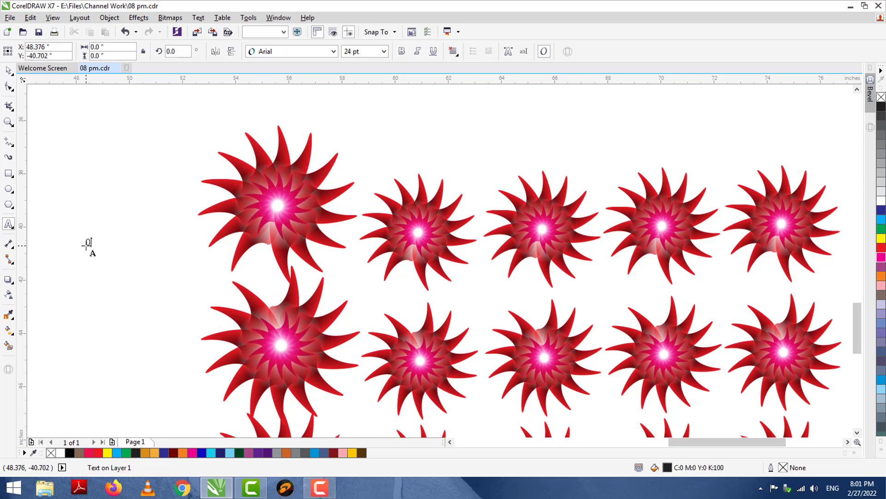
type("8")
left_click(9, 71)
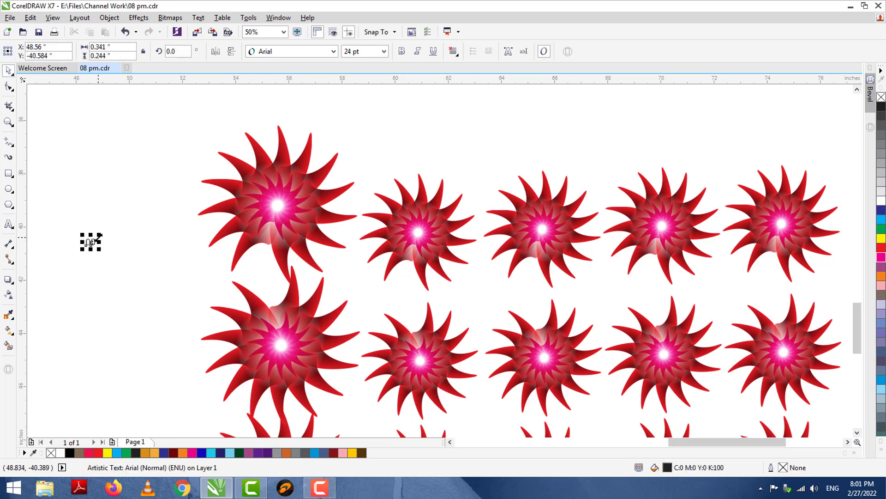
left_click_drag(99, 234, 428, 231)
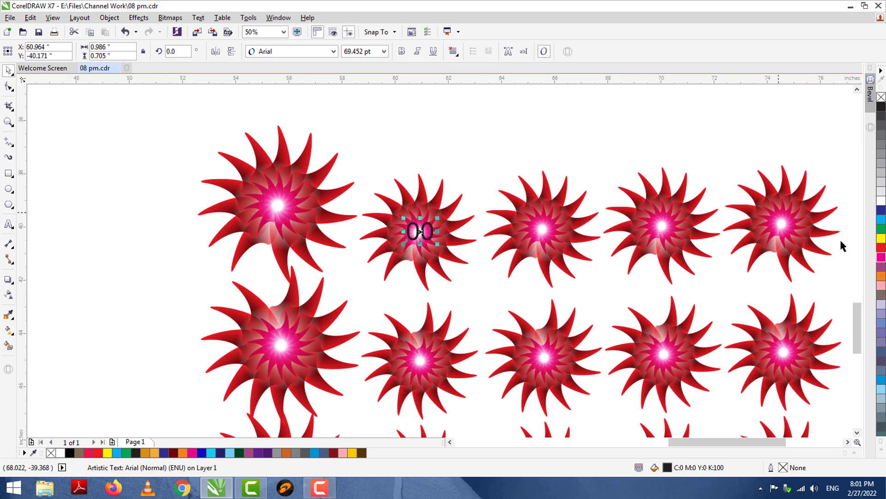
Fill the 00 on the top row's first small flower with white
left_click(881, 238)
left_click(881, 202)
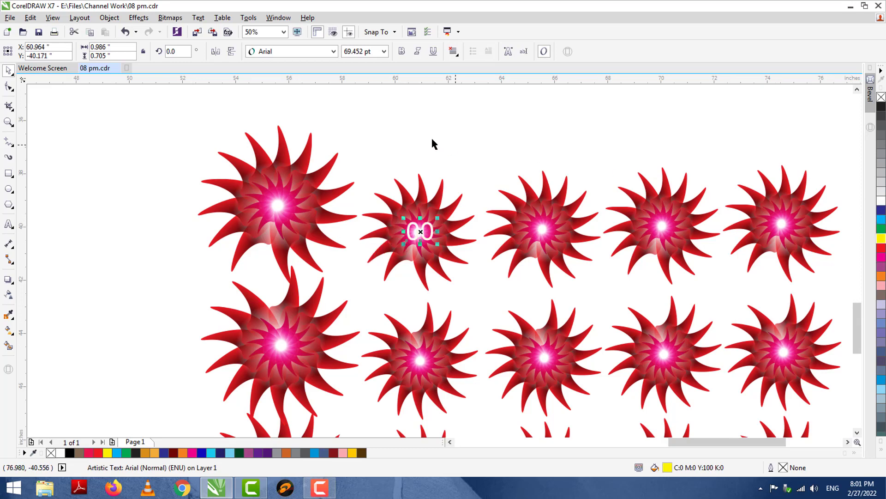
left_click(431, 137)
Make the white 00 bold italic and enlarge it to about 88 pt
left_click(433, 229)
left_click(402, 51)
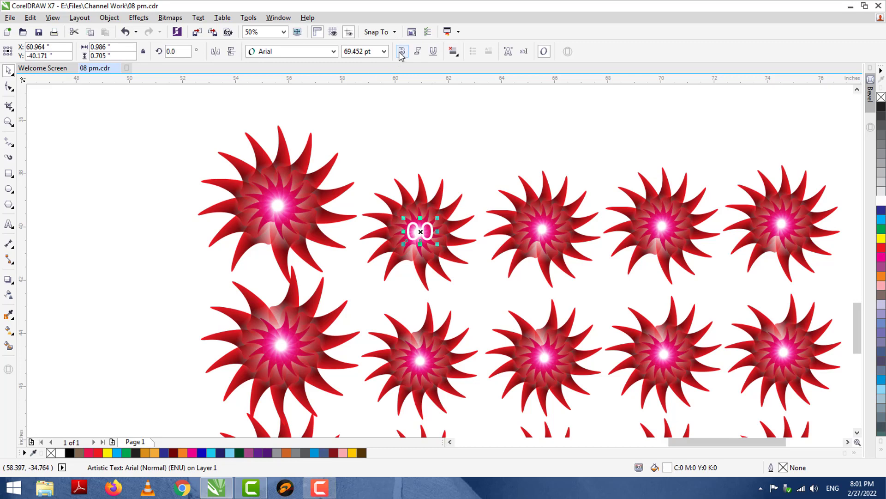
left_click(418, 51)
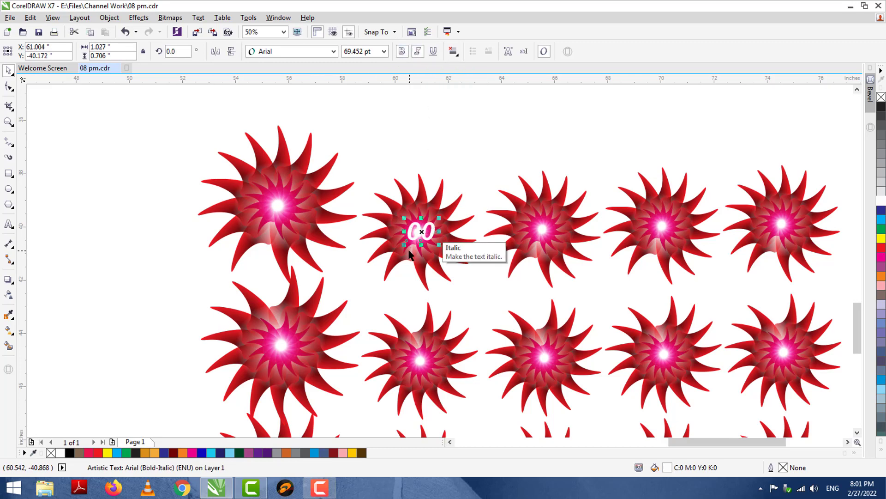
left_click_drag(404, 245, 421, 245)
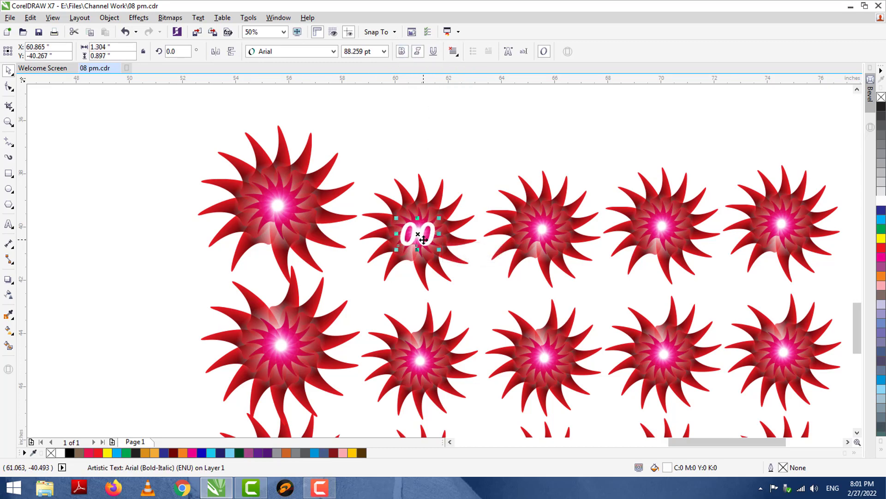
left_click_drag(423, 239, 291, 213)
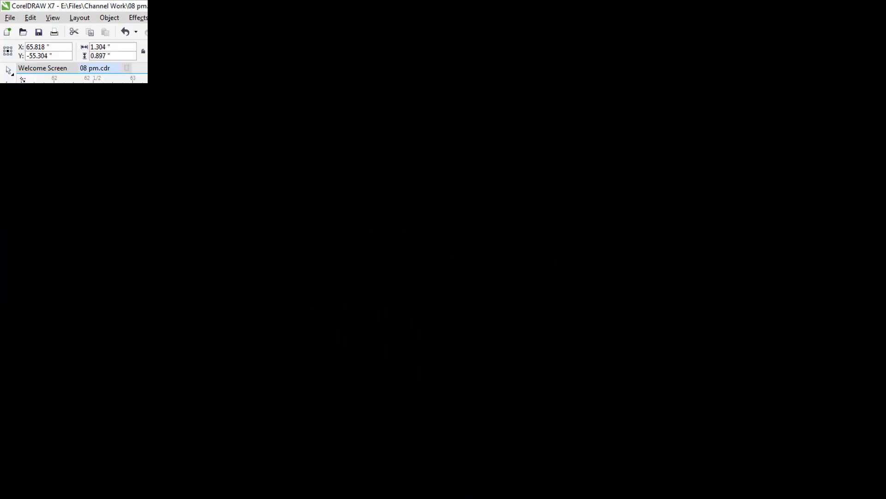
Examine the blue numbers on the two green-stemmed flowers and the wide stretched flower below the flower grid
scroll(451, 443, "left", 3)
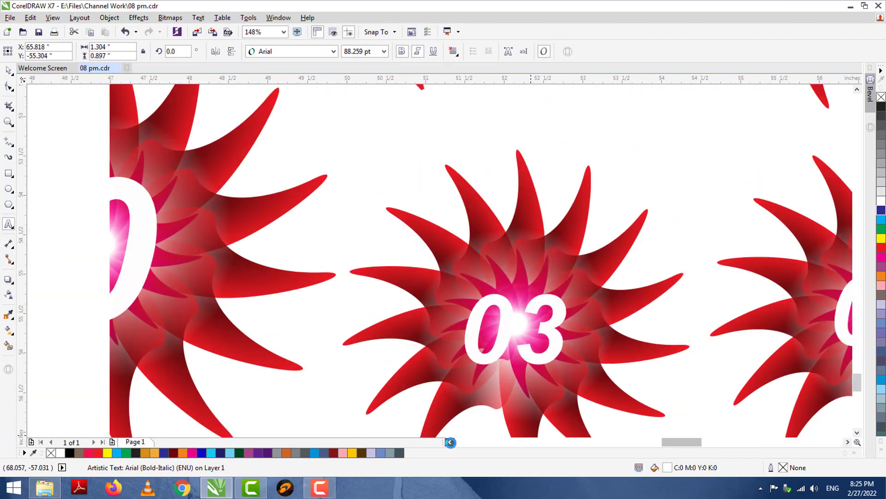
left_click(450, 442)
left_click(856, 432)
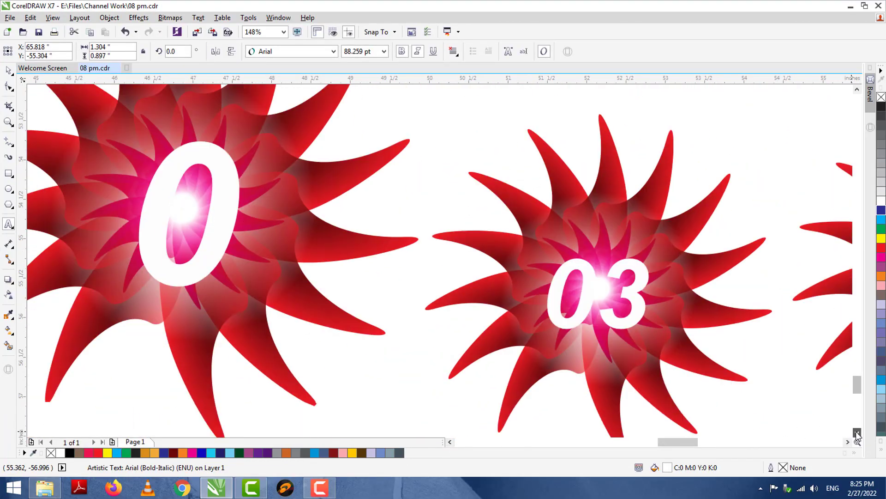
left_click(856, 433)
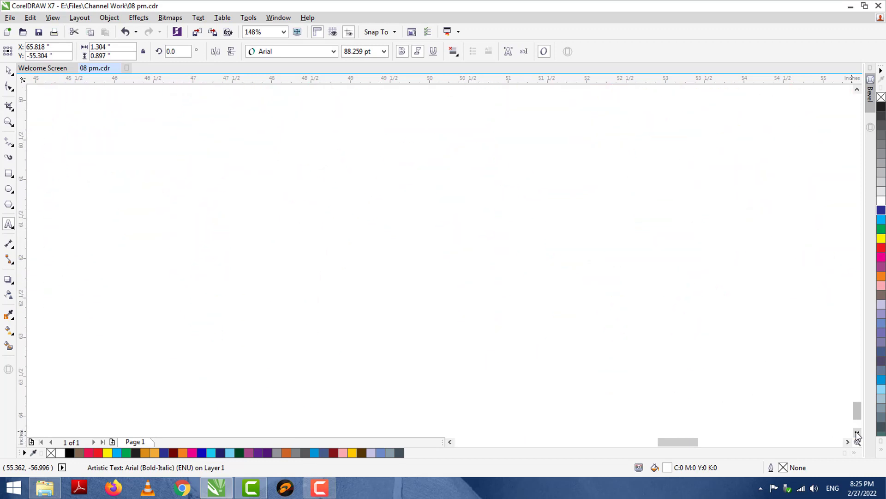
scroll(475, 317, "down", 2)
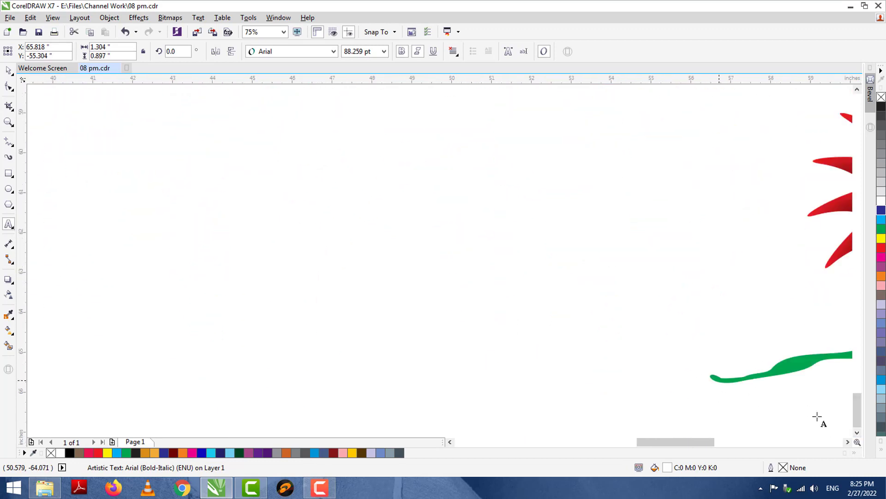
left_click(847, 441)
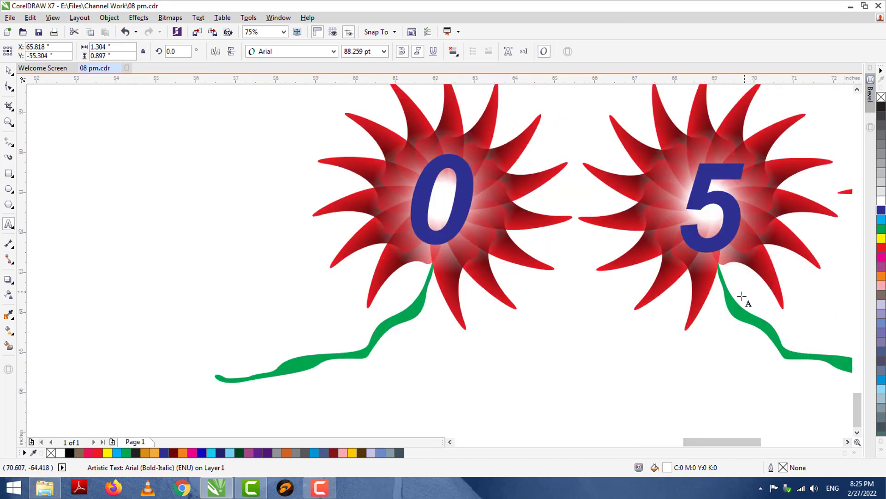
left_click(848, 441)
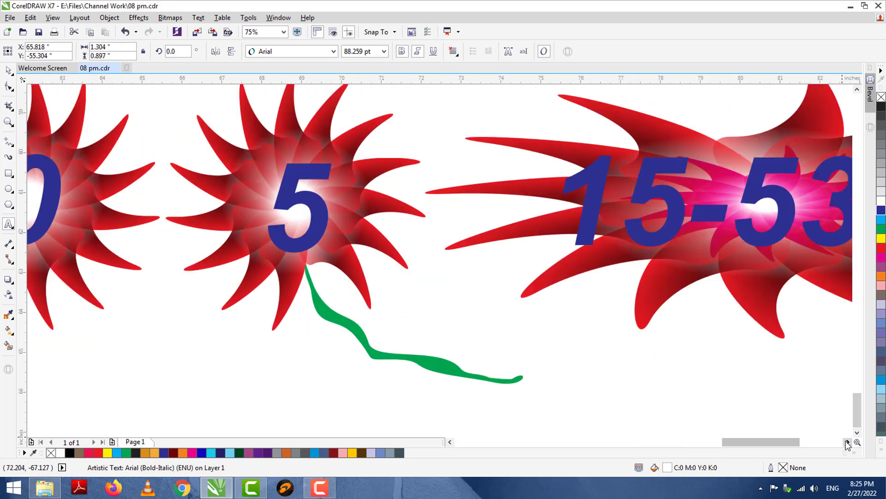
Shrink the blue 15-53-50-35 text to about 114 pt and centre it on the wide stretched flower
left_click(8, 70)
left_click(249, 207)
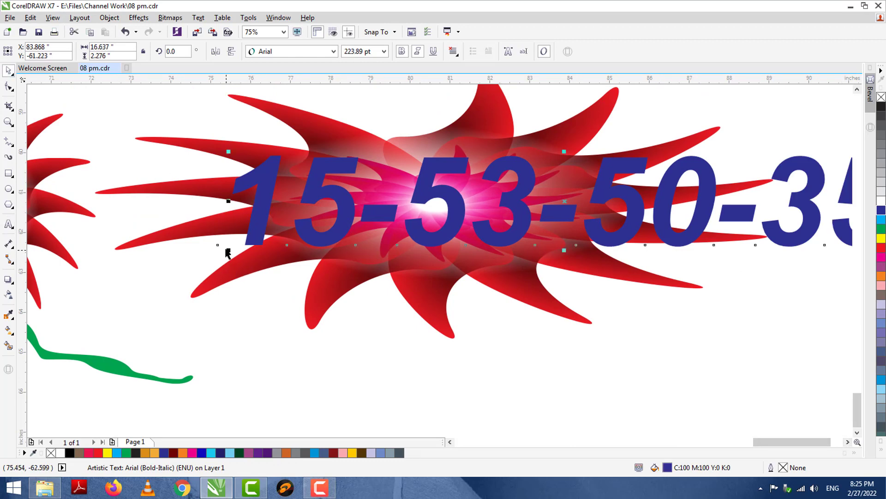
left_click_drag(229, 251, 563, 207)
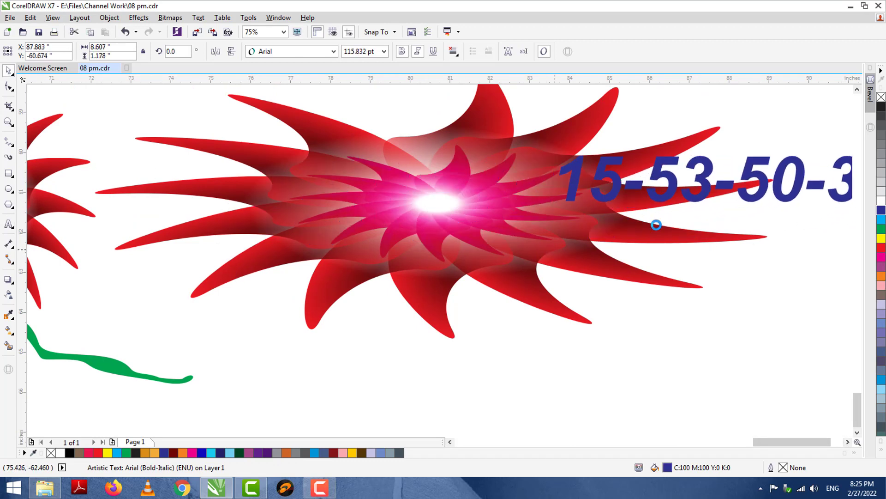
left_click_drag(687, 184, 411, 209)
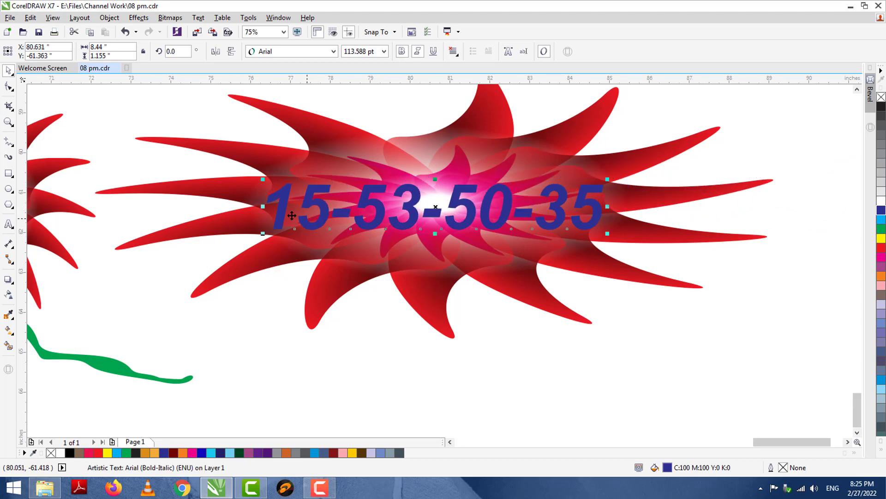